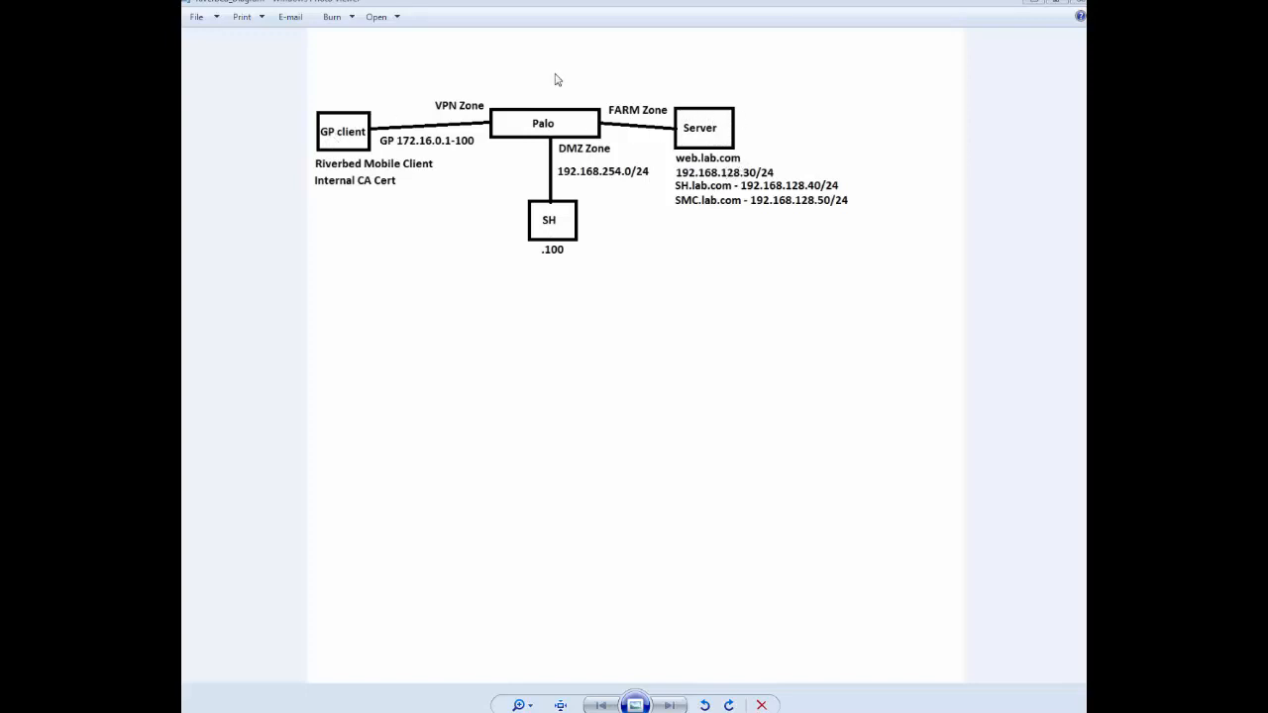
Switch from the network diagram to Wireshark and step through the filtered packets exchanged with 192.168.128.30
left_click(1034, 6)
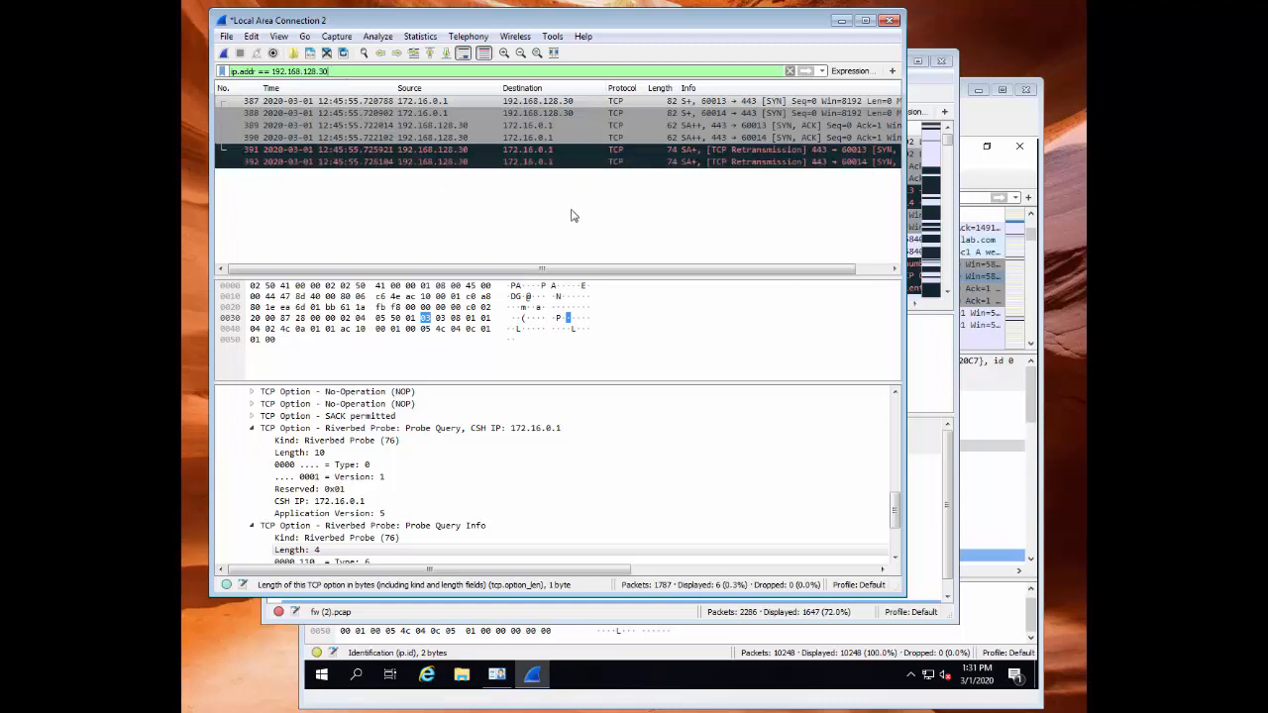
left_click(623, 114)
left_click(623, 127)
left_click(623, 137)
left_click(624, 151)
left_click(623, 163)
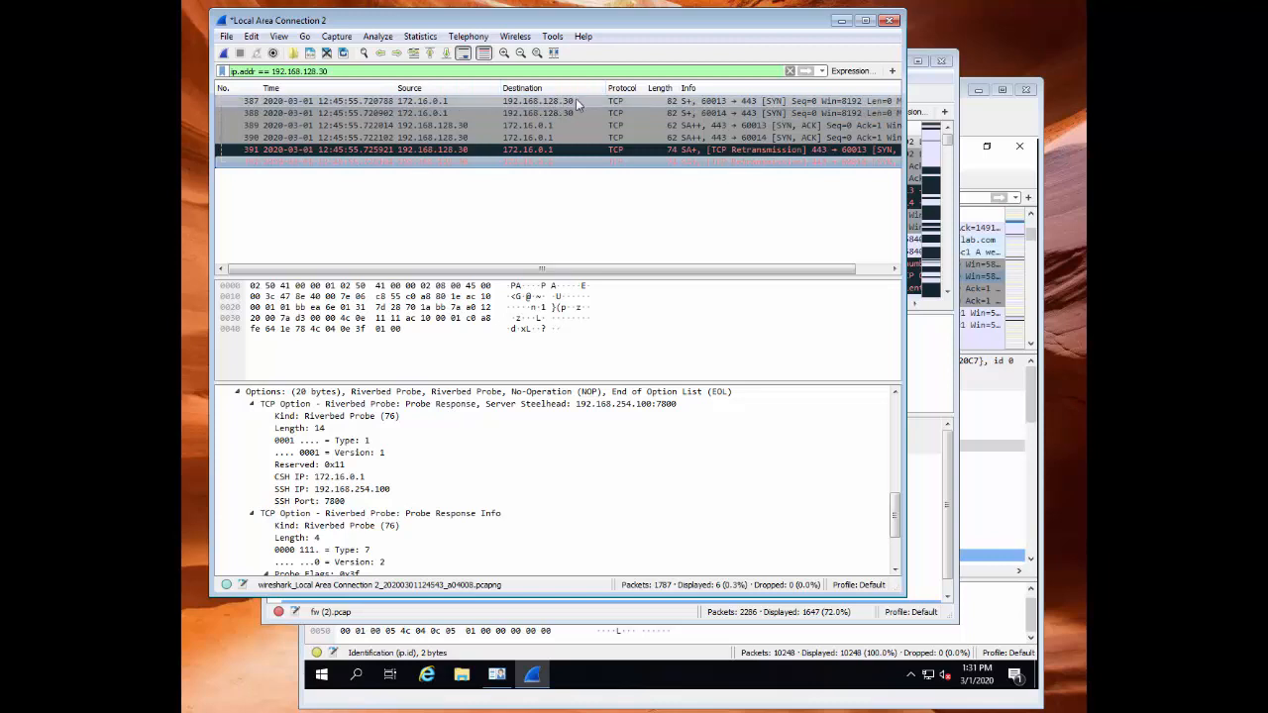
Inspect the Riverbed Probe Query Info option in SYN packet 387, and select SYN packet 388
key("Down")
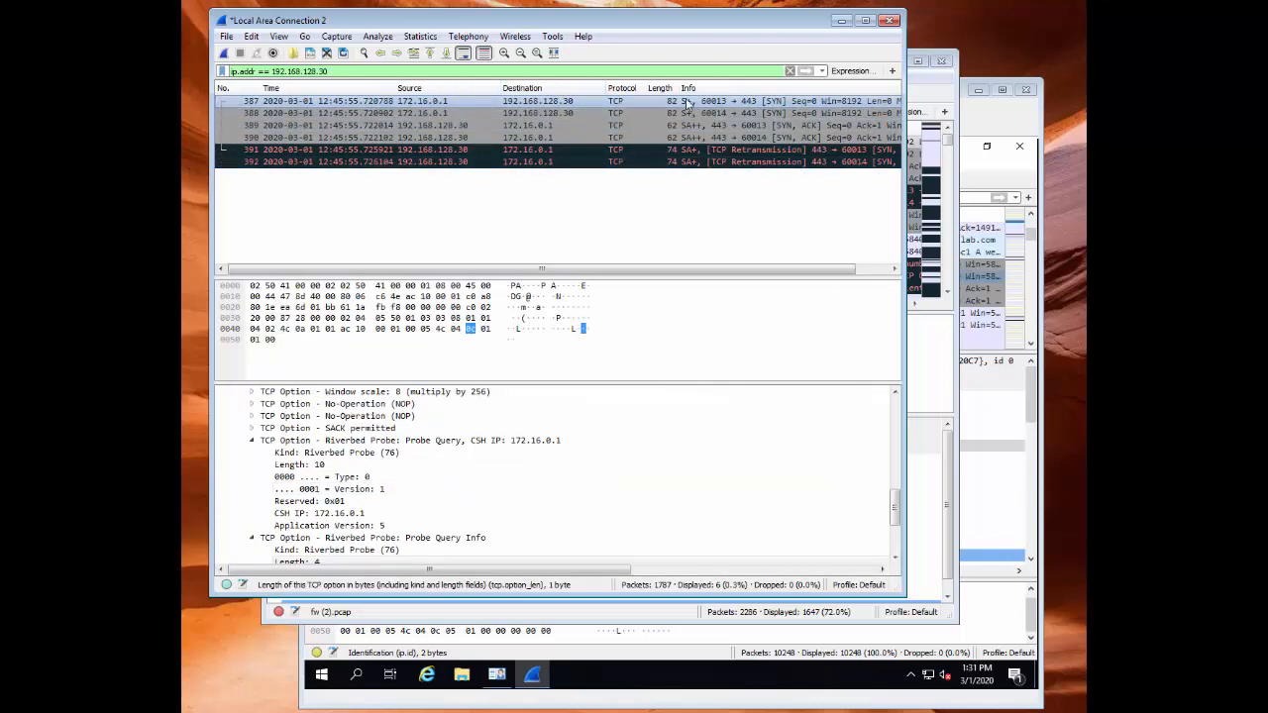
scroll(503, 526, "down", 3)
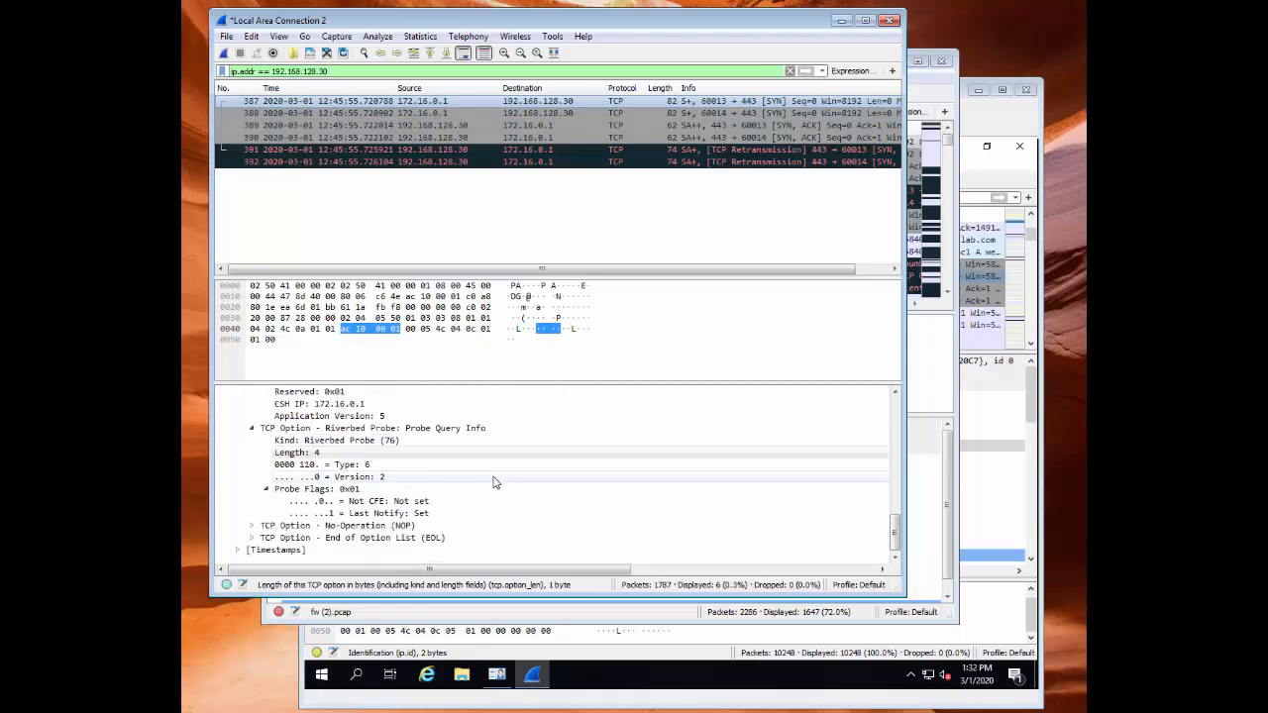
left_click(394, 432)
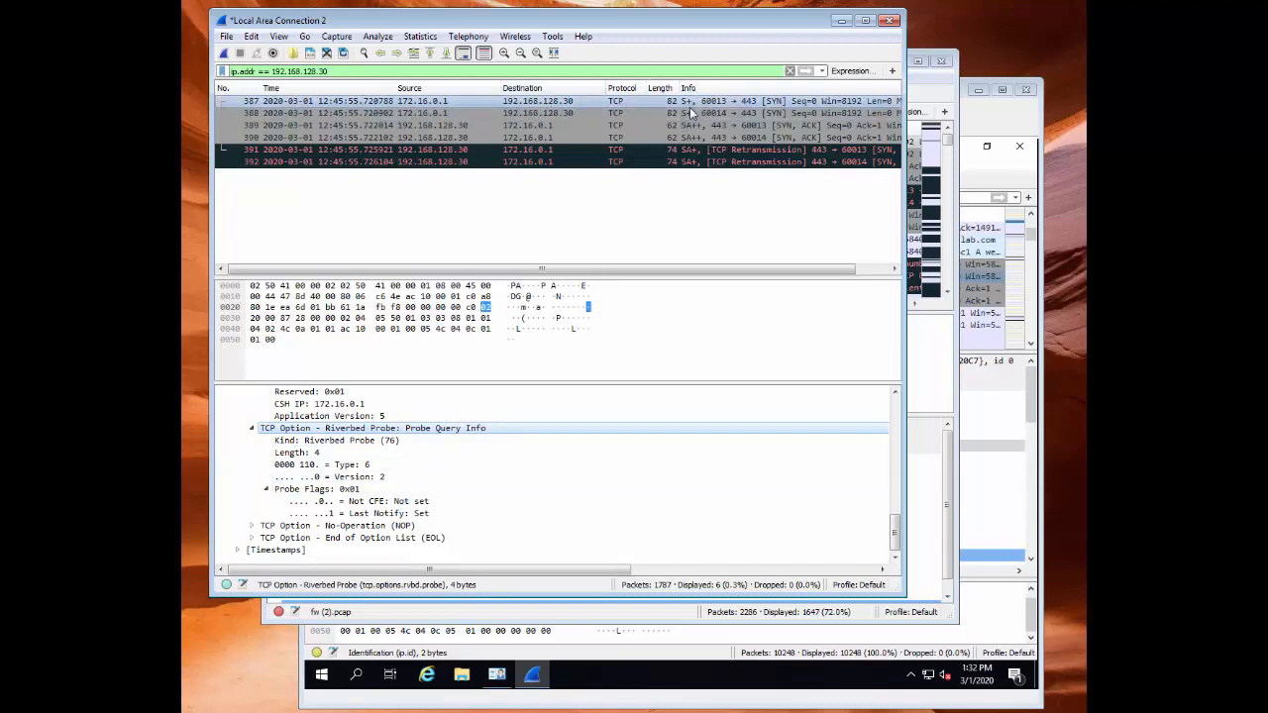
left_click(755, 114)
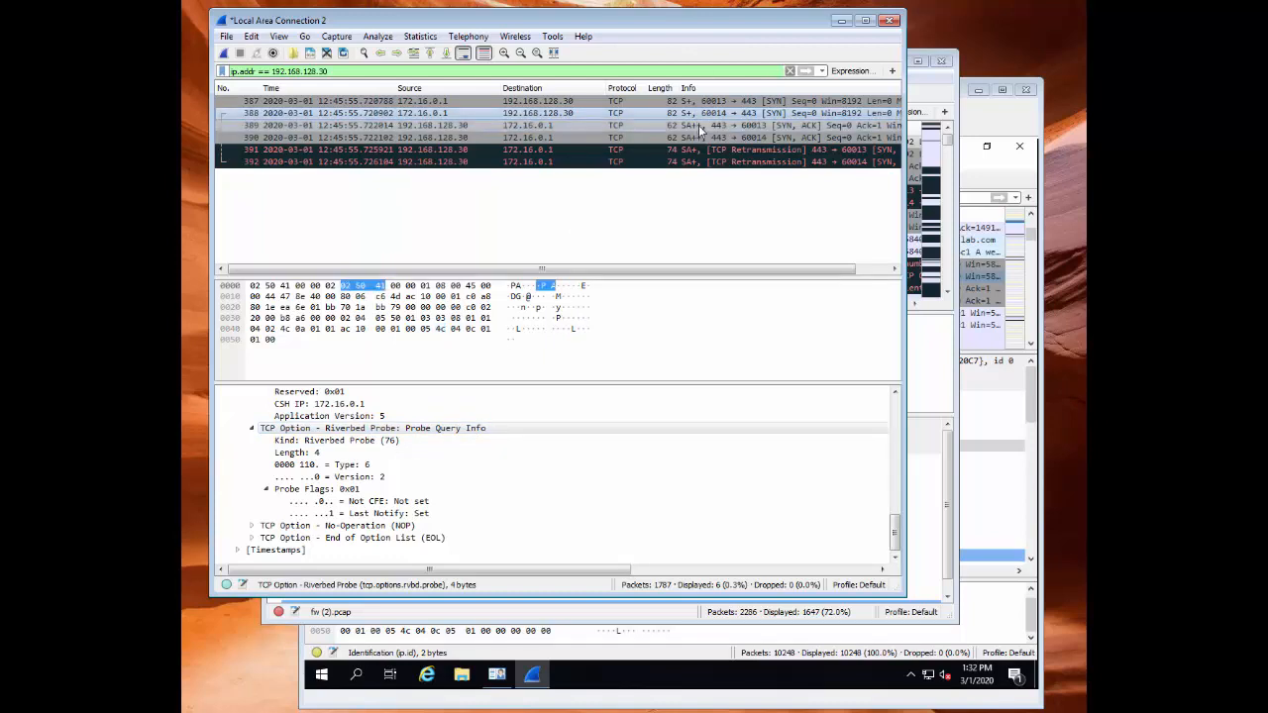
Examine the Riverbed Probe TCP options in the SYN-ACK packets 389 to 392, including the two retransmissions
left_click(698, 126)
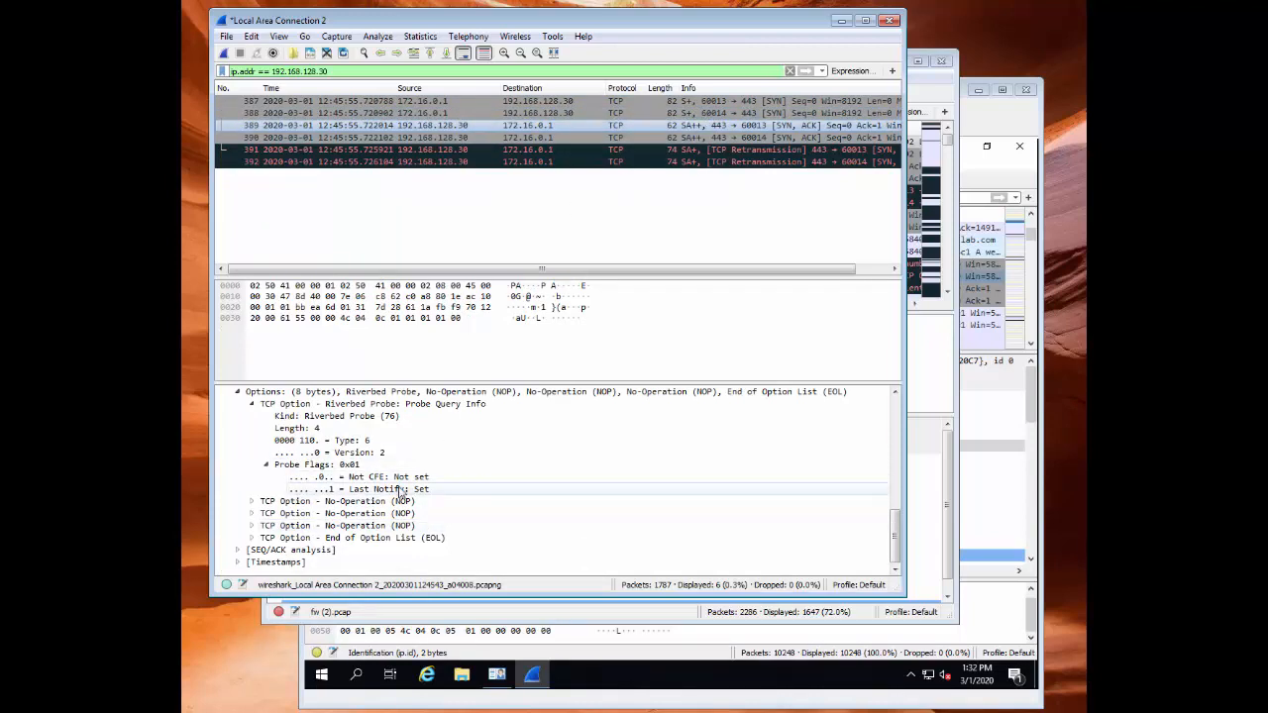
scroll(476, 474, "up", 1)
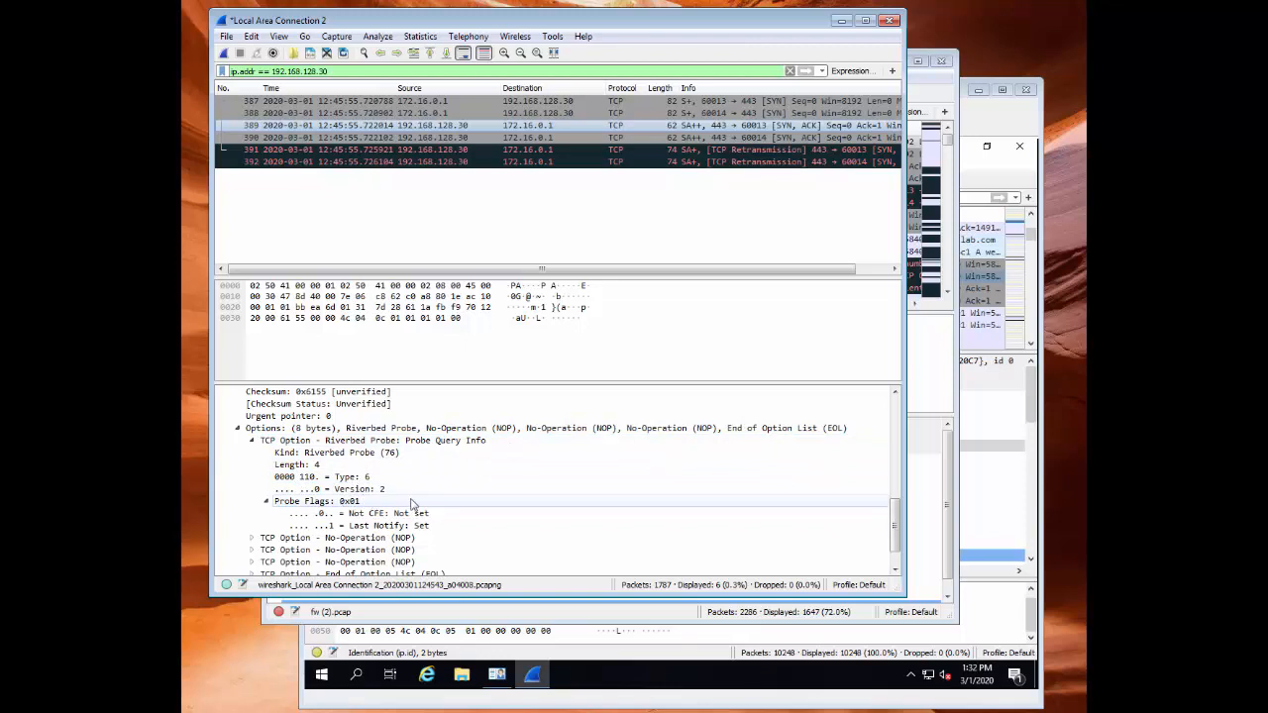
scroll(398, 503, "down", 1)
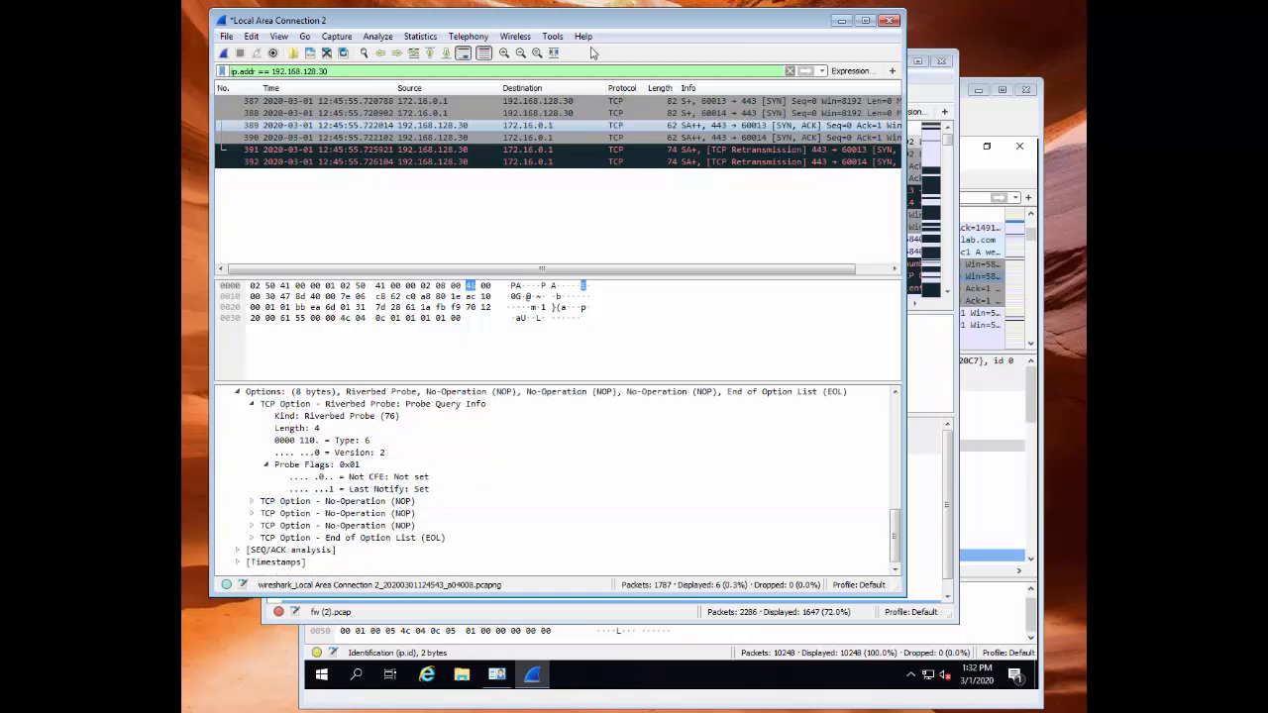
left_click(633, 140)
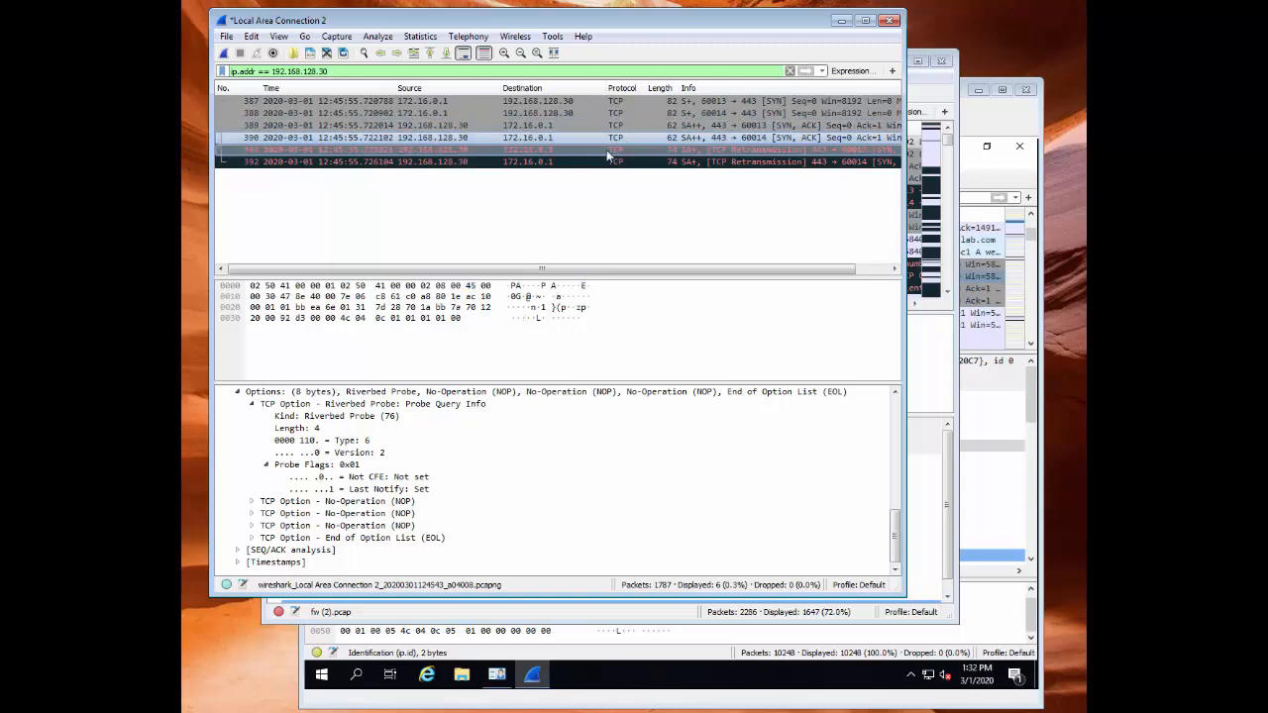
left_click(605, 160)
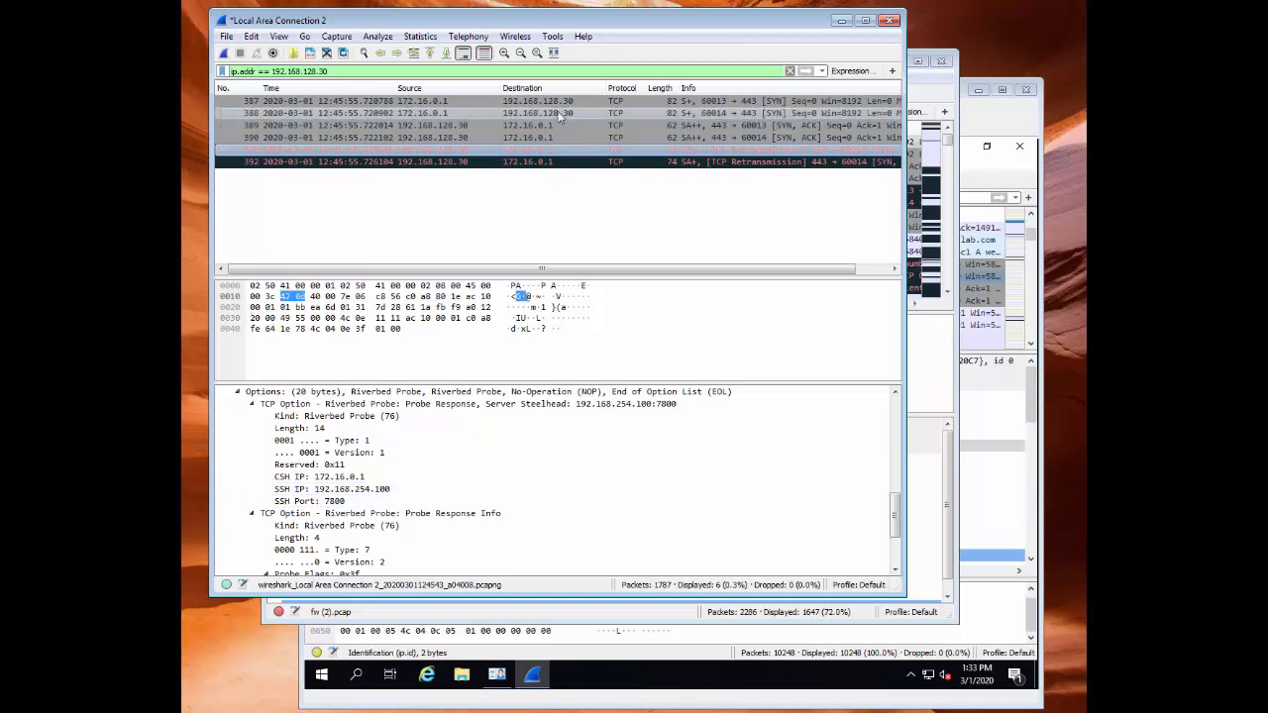
left_click(547, 162)
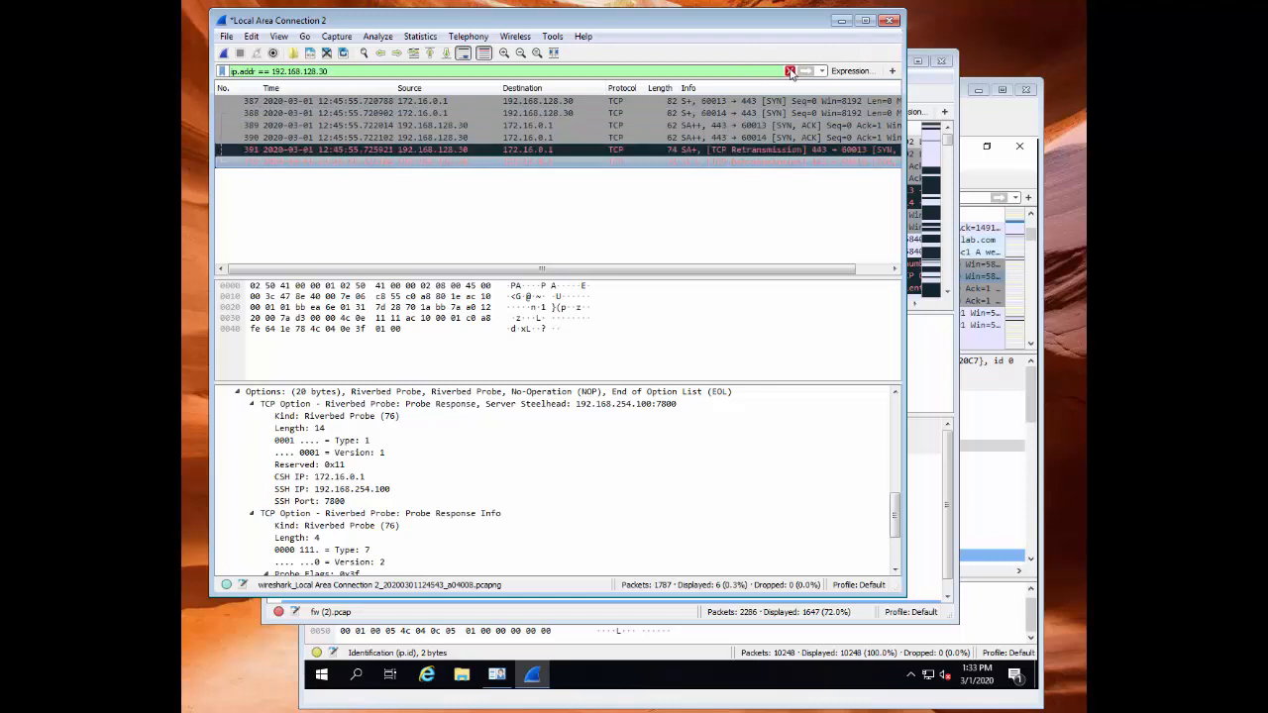
Clear the display filter and inspect packets 393 and 394 sent from the client to 192.168.254.100 on port 7800
left_click(789, 71)
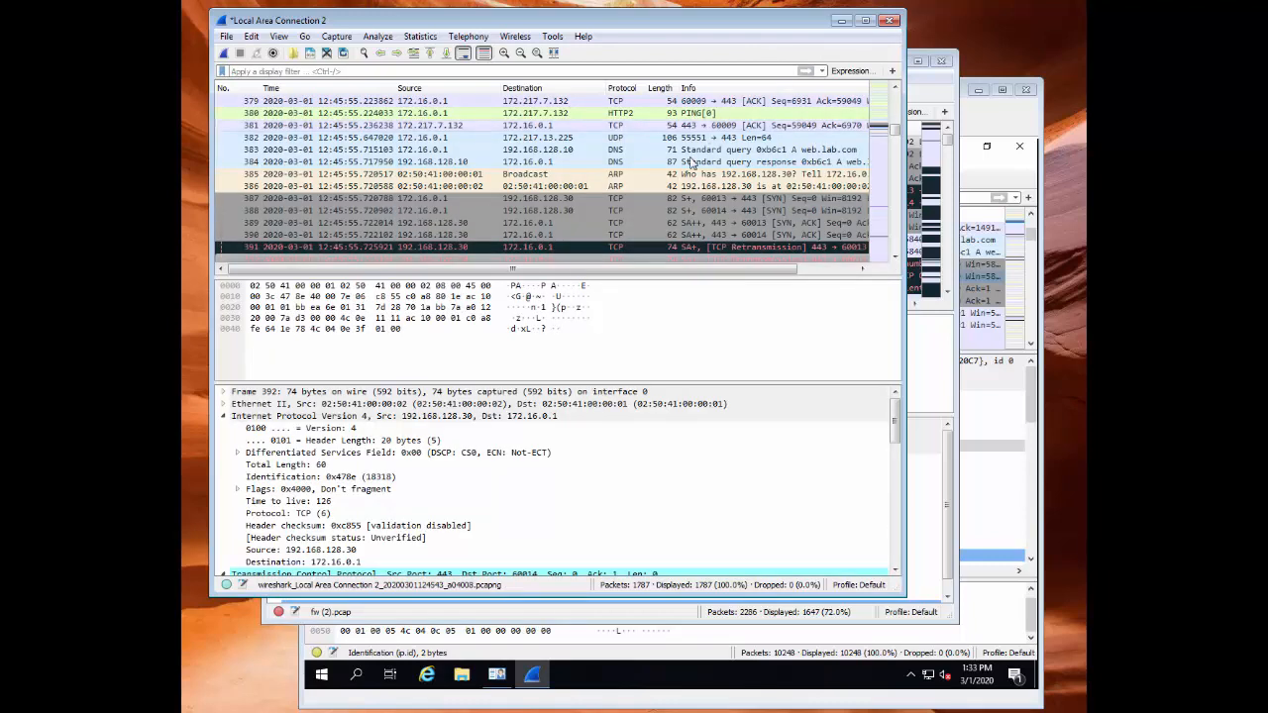
scroll(688, 189, "down", 3)
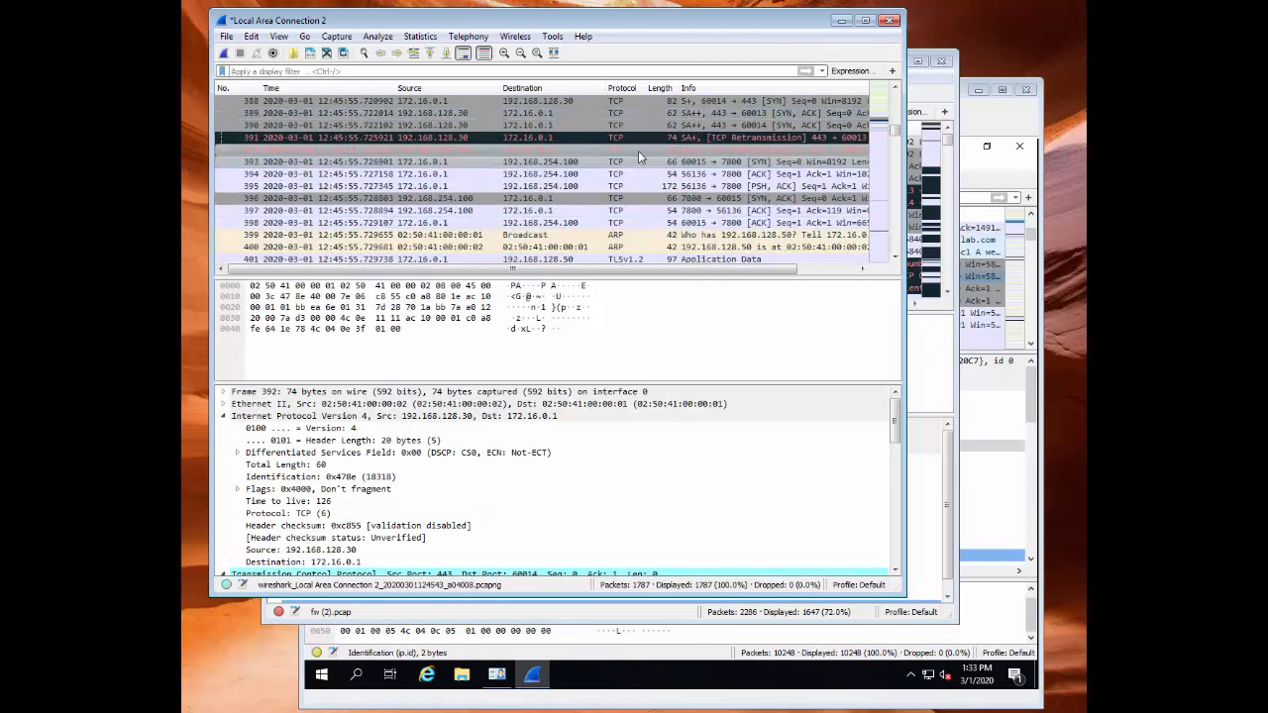
left_click(724, 163)
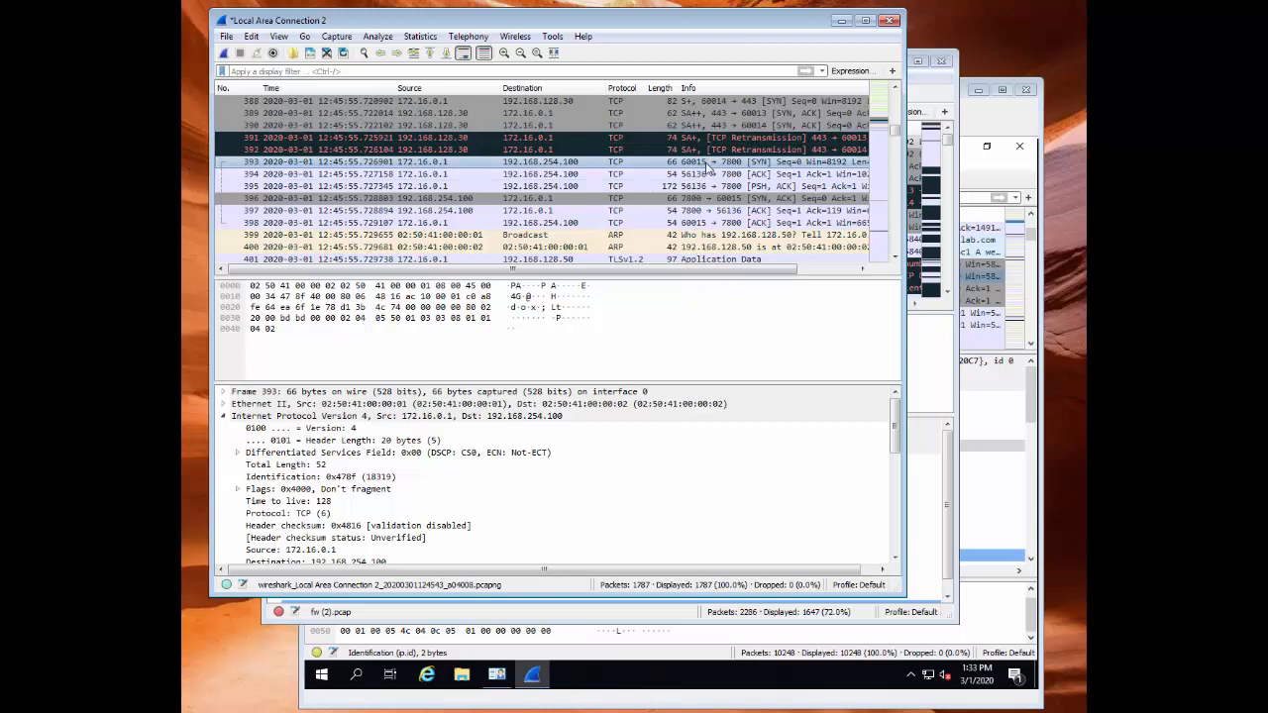
left_click(709, 172)
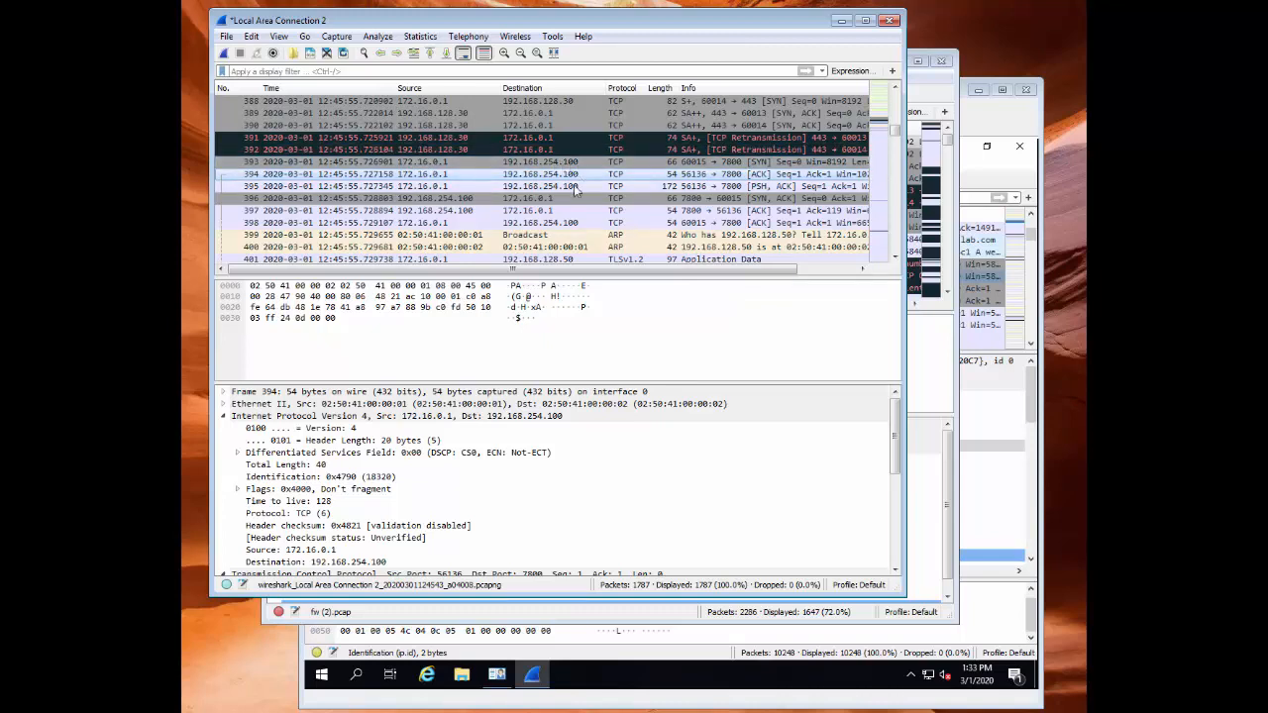
scroll(696, 201, "down", 1)
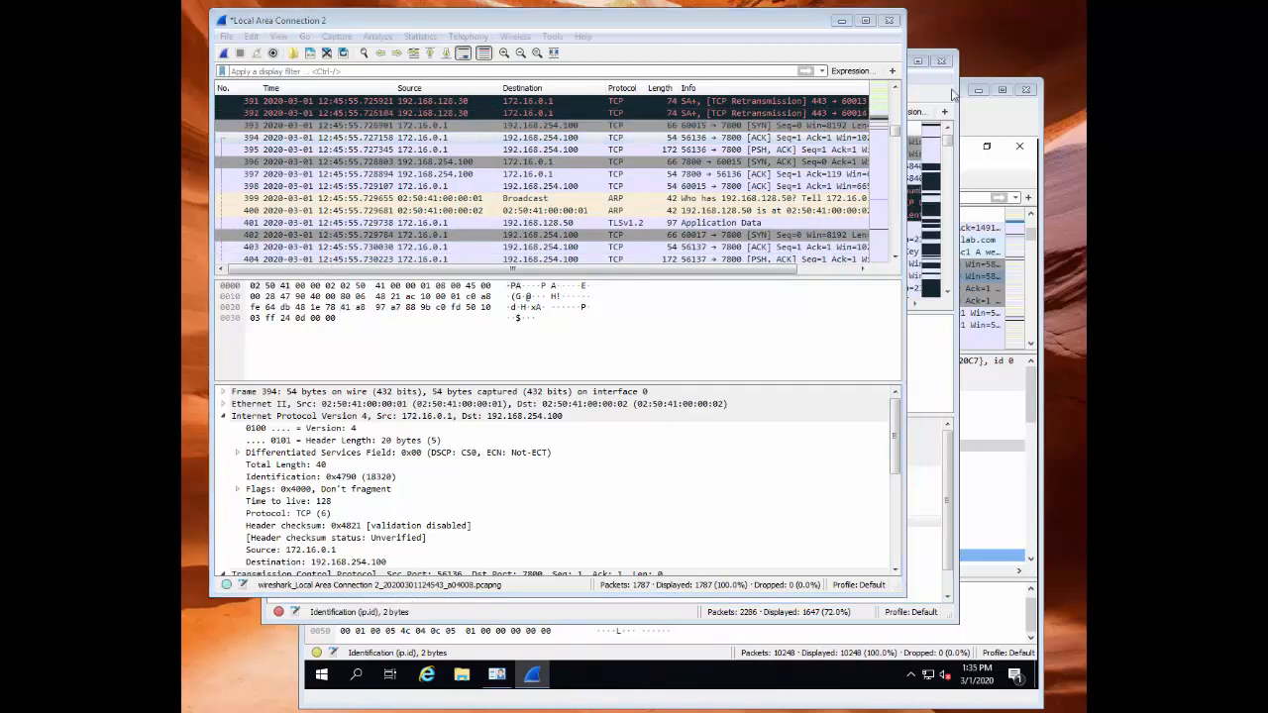
Bring up the fw (2).pcap capture and inspect the initial SYN and SYN-ACK packets from 159 to 162
left_click(928, 84)
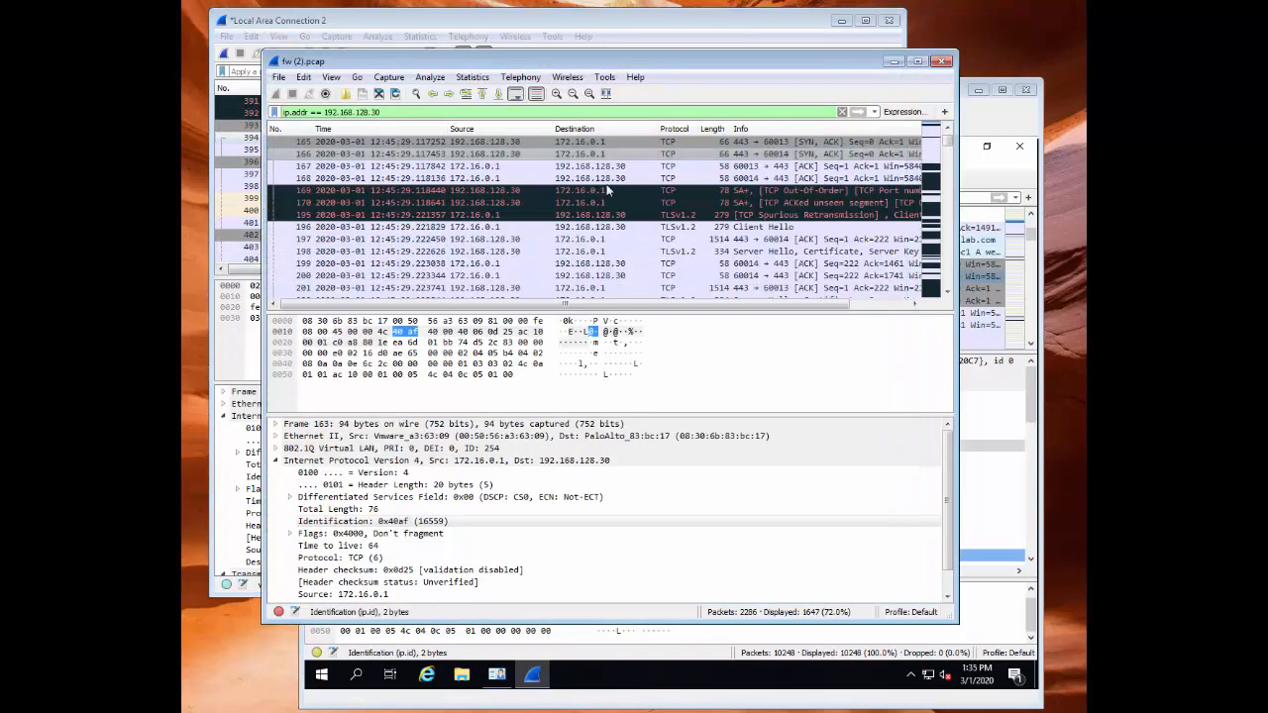
scroll(739, 241, "up", 2)
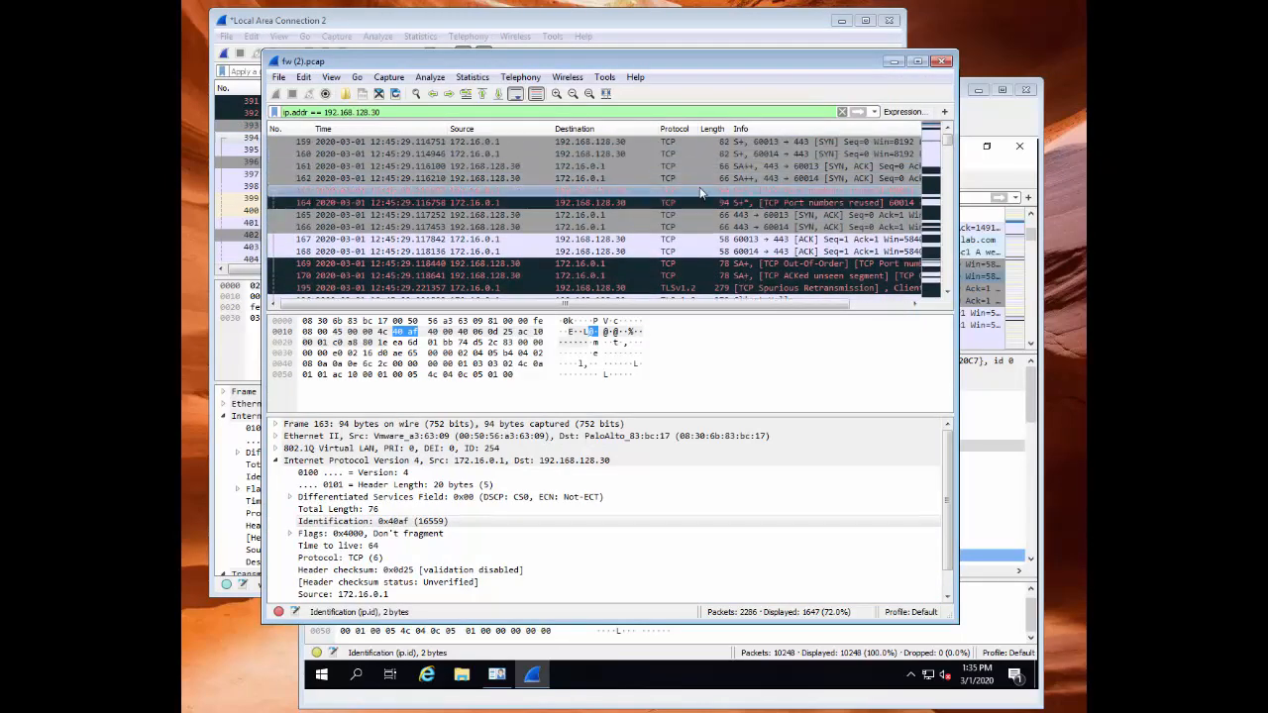
left_click(764, 142)
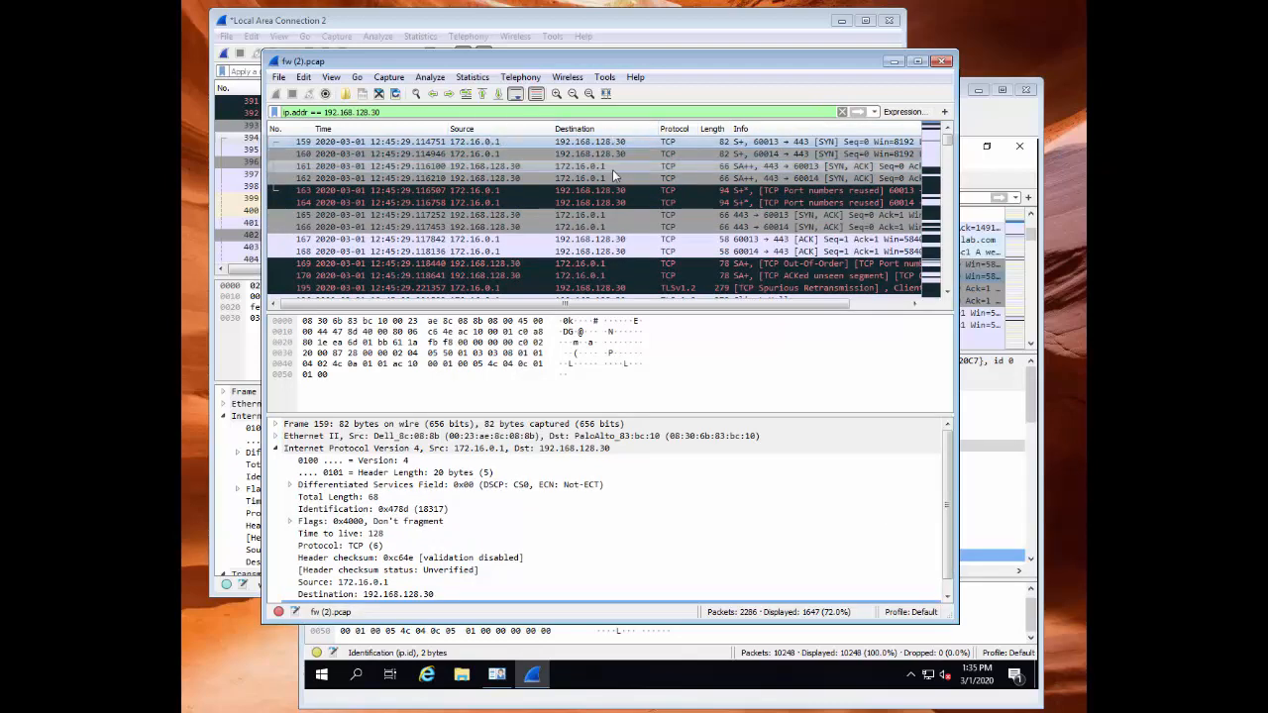
left_click(743, 167)
left_click(739, 180)
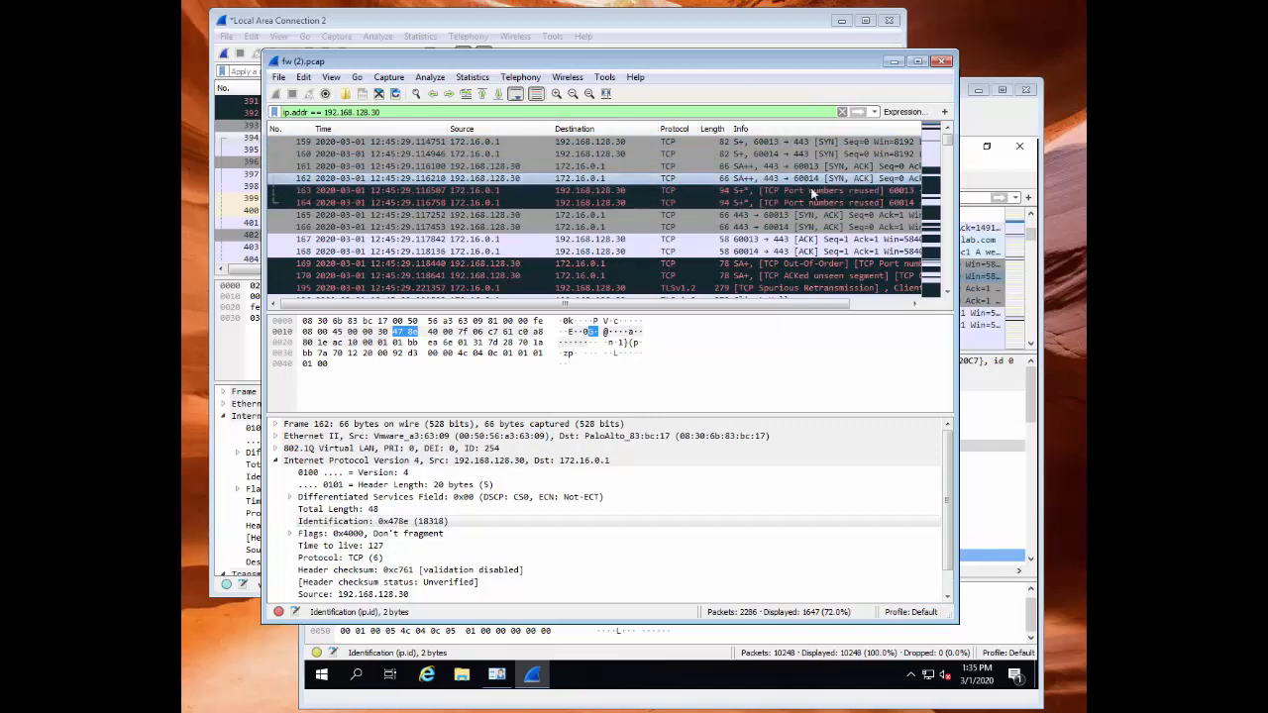
Show the full Info column and examine SYN packets 163 and 164 and the server's SYN-ACK replies that follow
left_click_drag(622, 304, 684, 303)
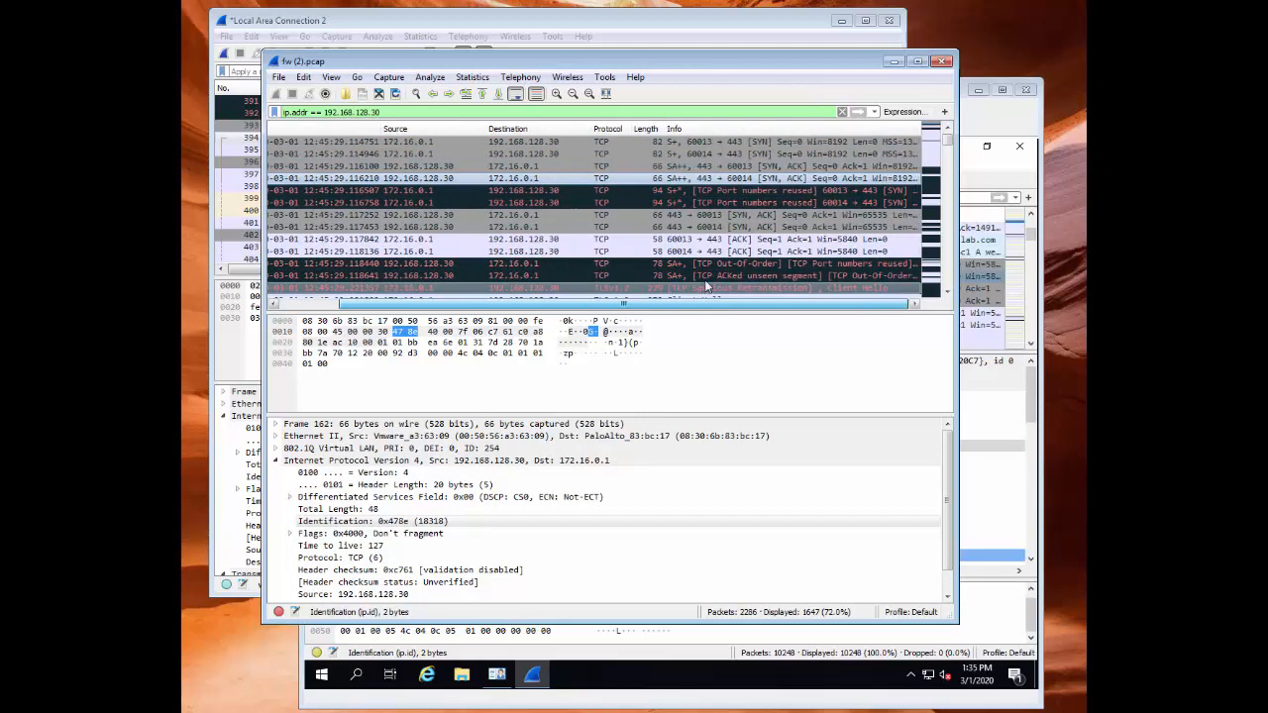
left_click(520, 198)
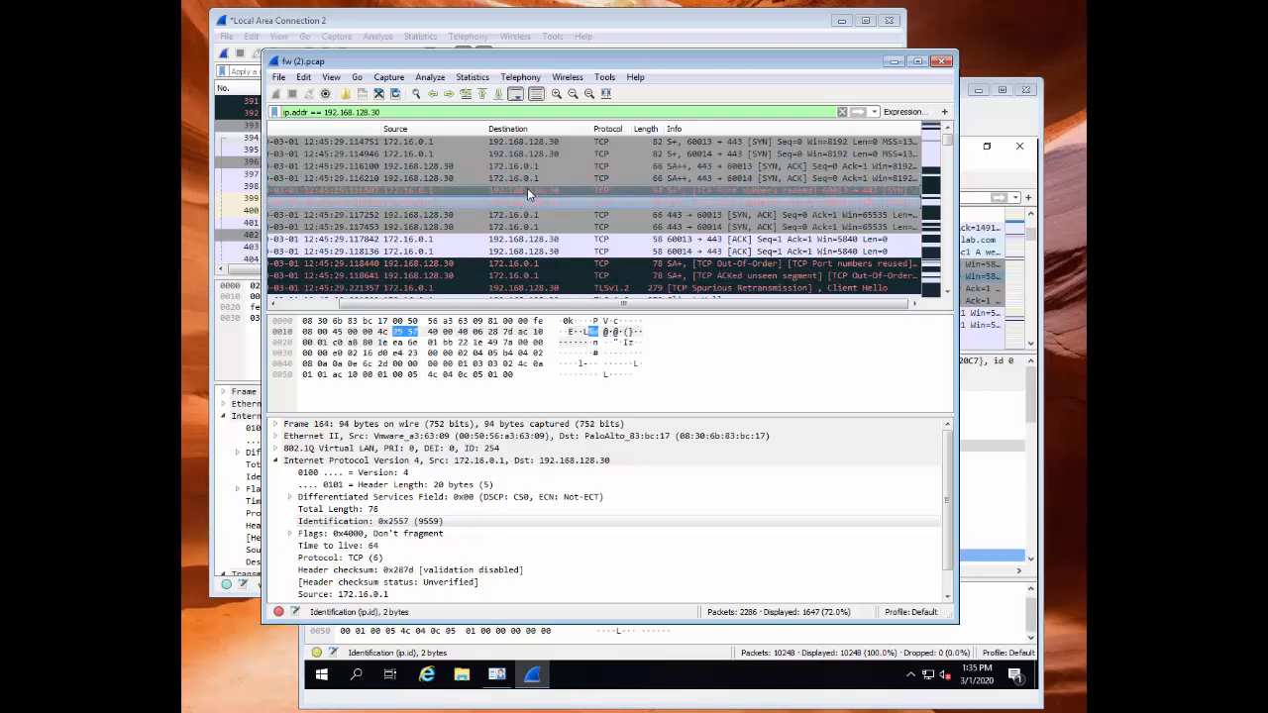
left_click(523, 202)
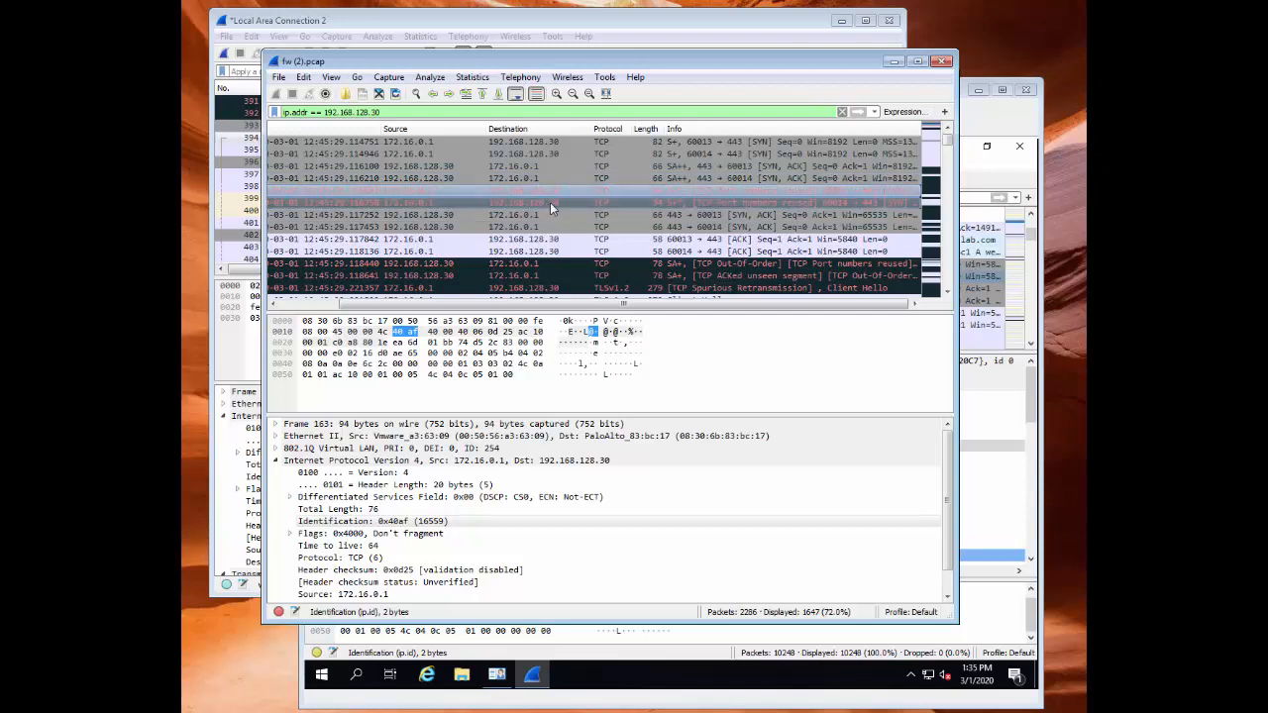
left_click(636, 189)
left_click(644, 226)
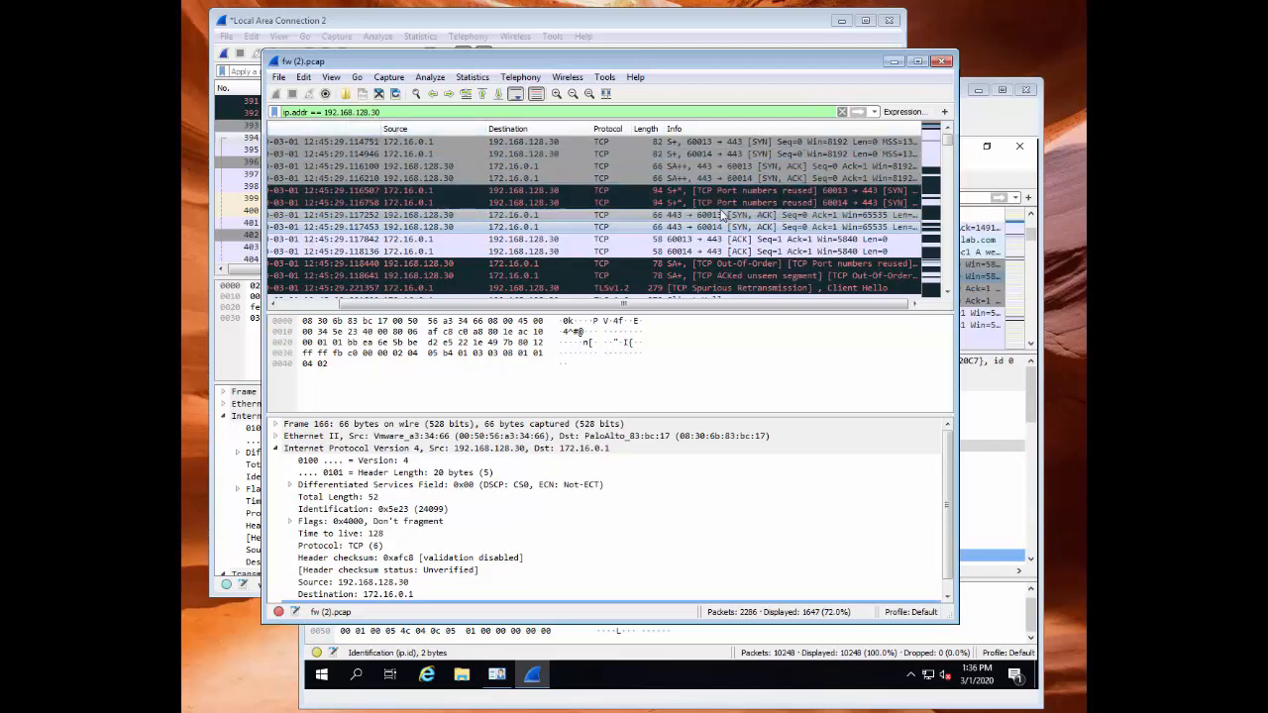
Review the TLS handshake from the Client Hello in packet 196 through the application data with 192.168.128.30
scroll(738, 243, "down", 2)
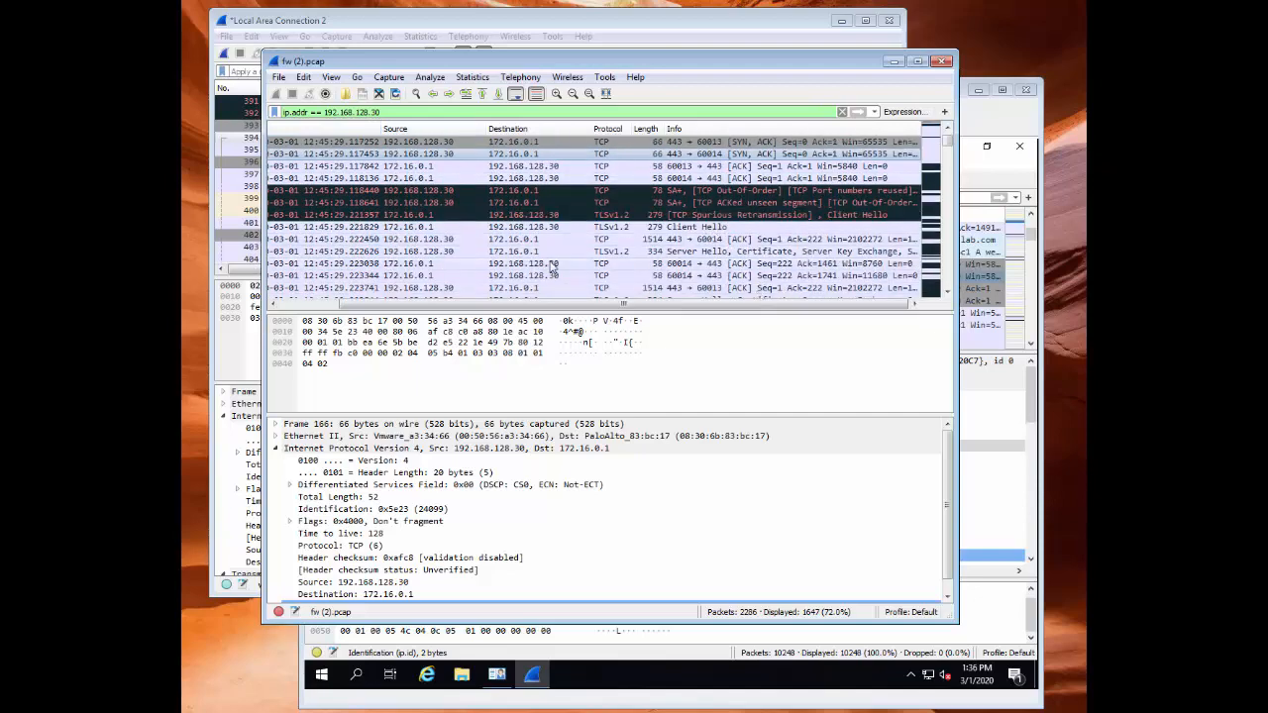
left_click(681, 230)
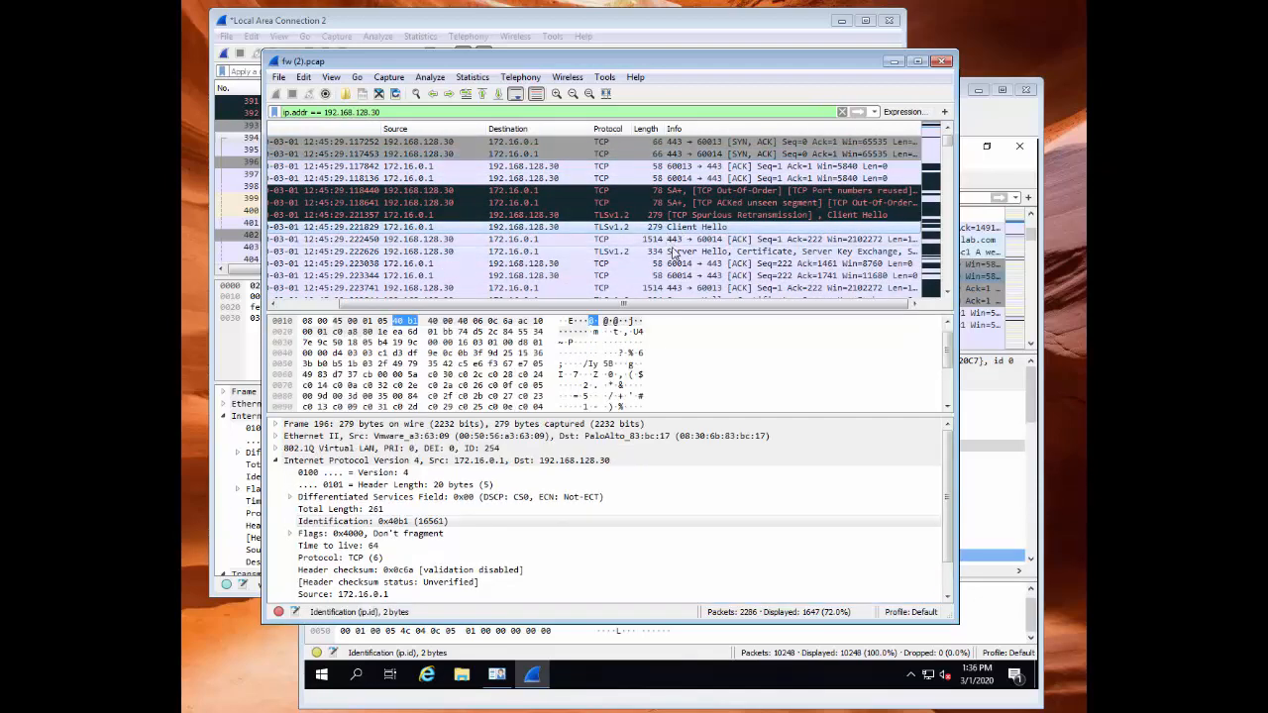
scroll(682, 245, "down", 2)
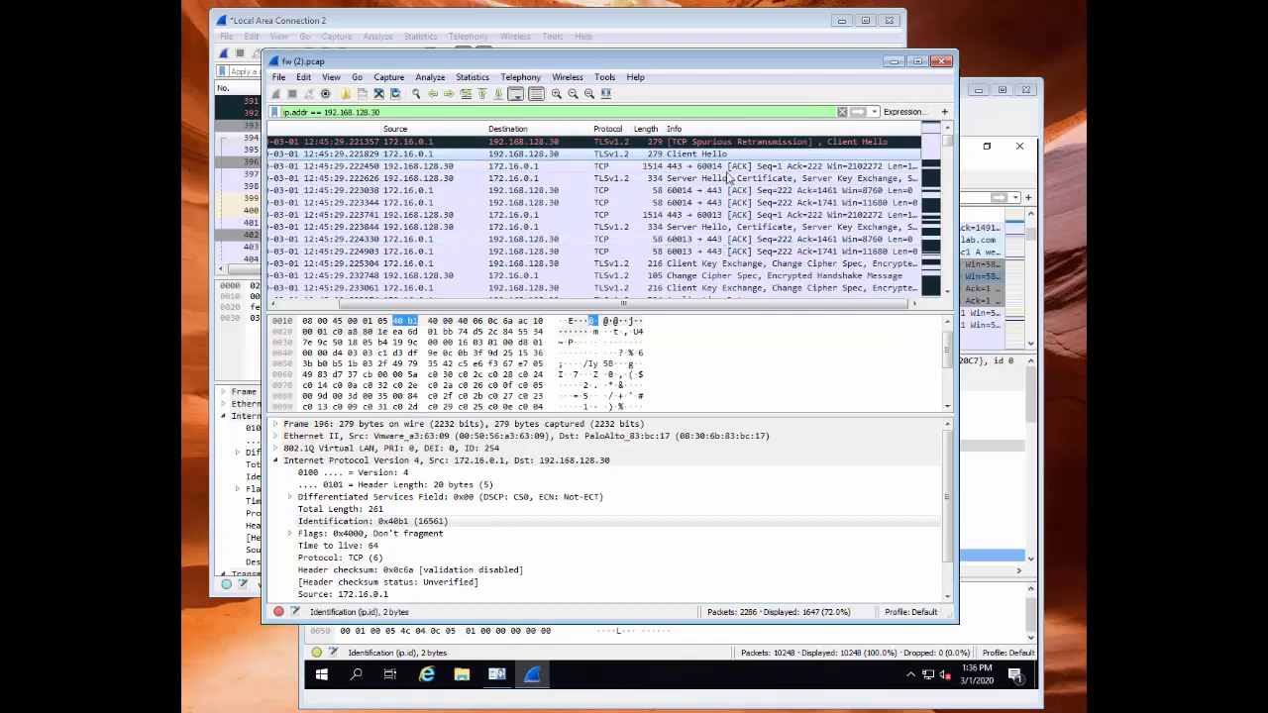
scroll(720, 246, "down", 5)
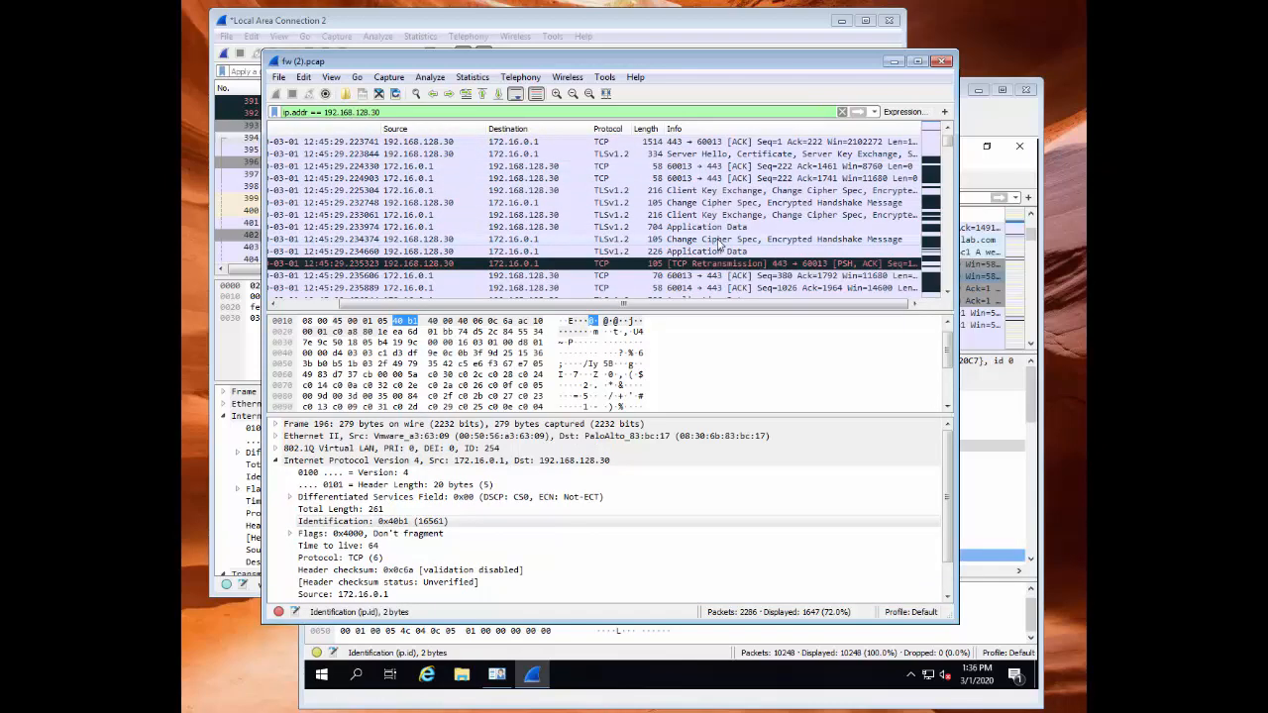
scroll(720, 246, "down", 4)
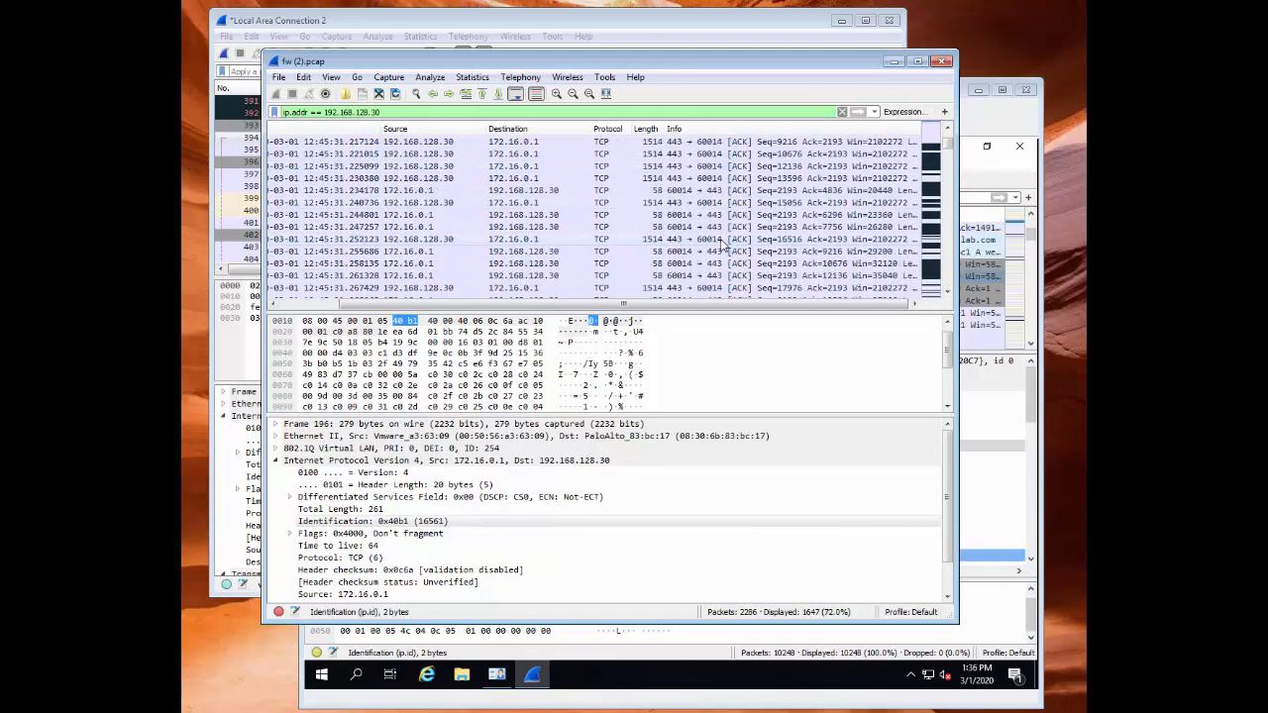
scroll(721, 245, "up", 10)
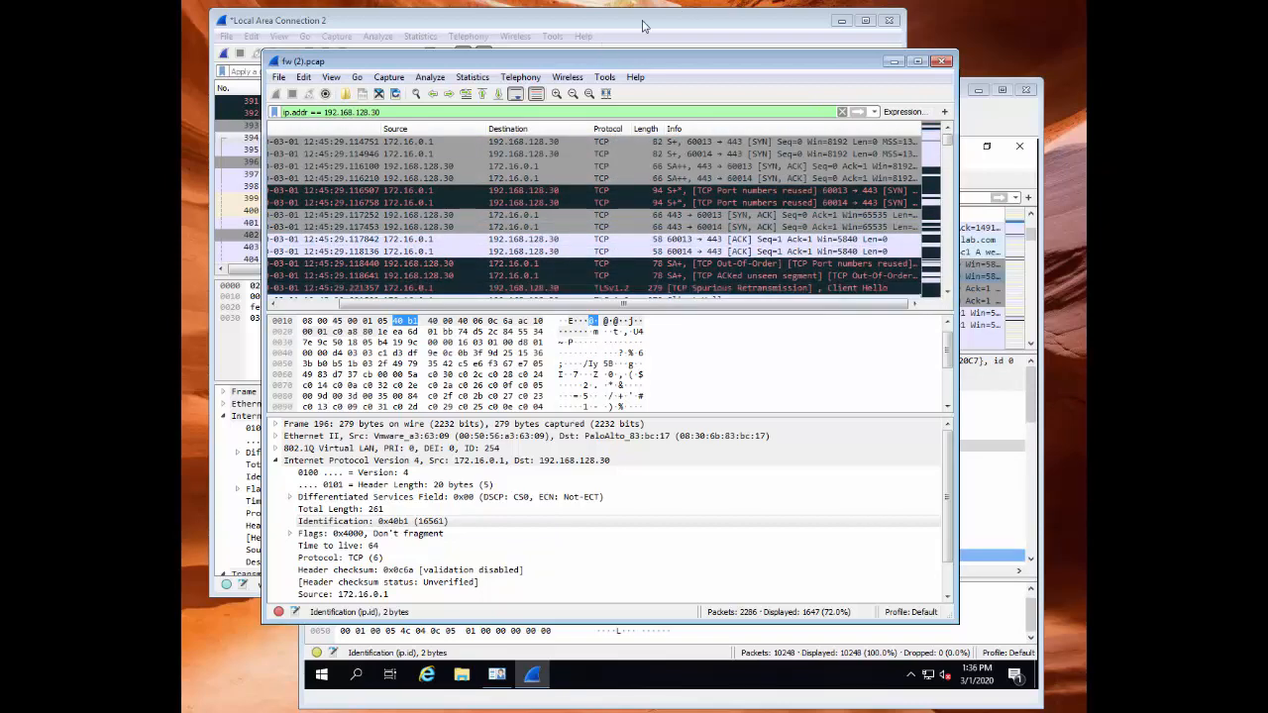
Change the firewall capture's display filter to ip.addr == 172.16.0.1 and find the port 7800 traffic with 192.168.254.100
left_click_drag(393, 114, 326, 112)
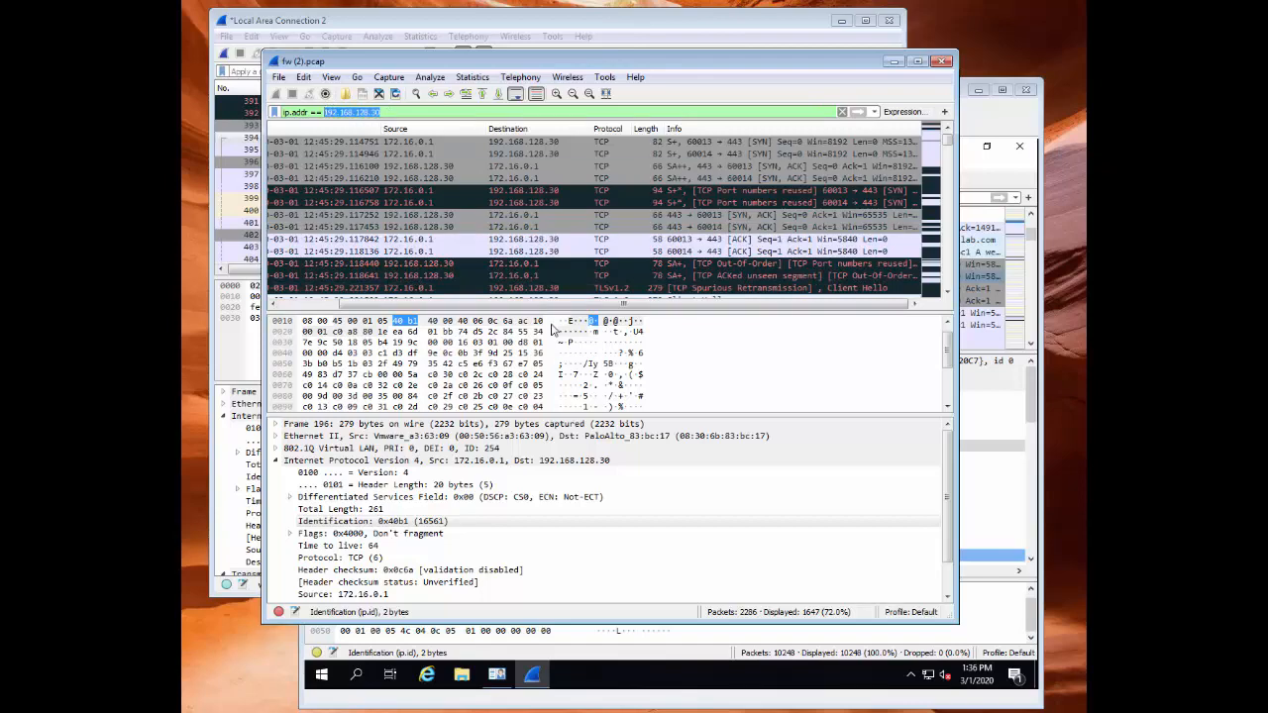
type("172.16.0")
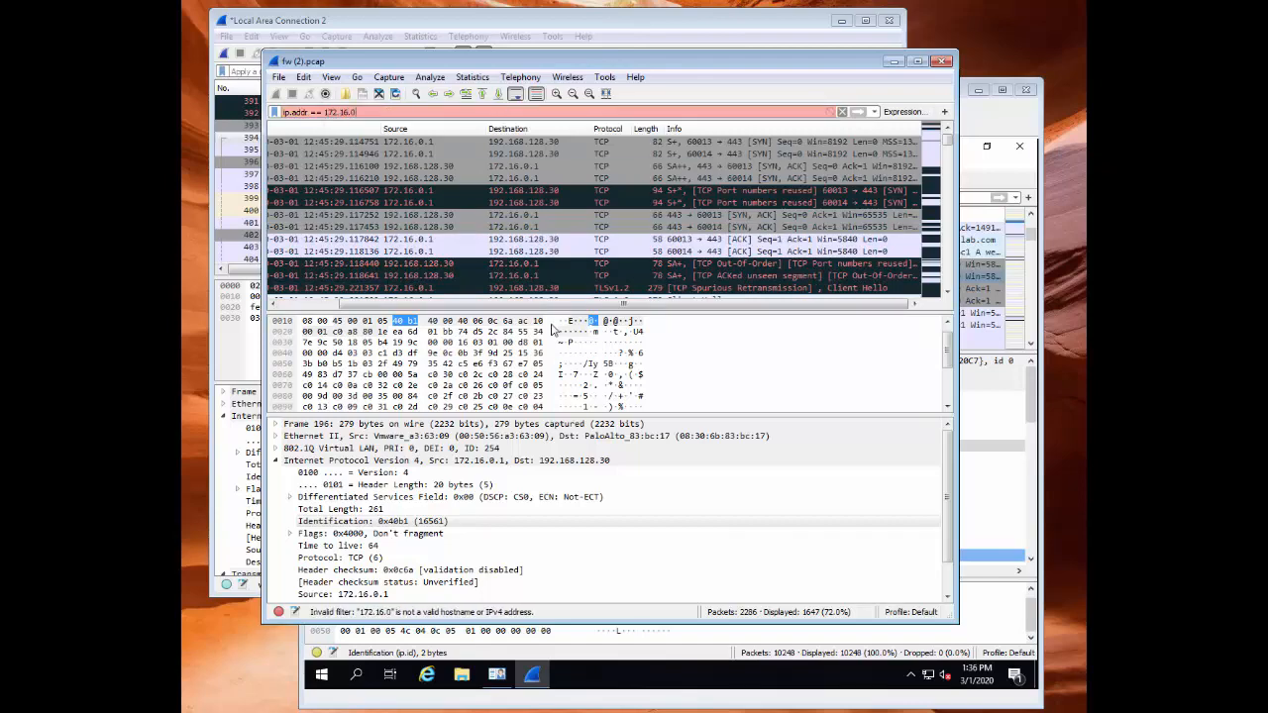
type(".1")
key("Return")
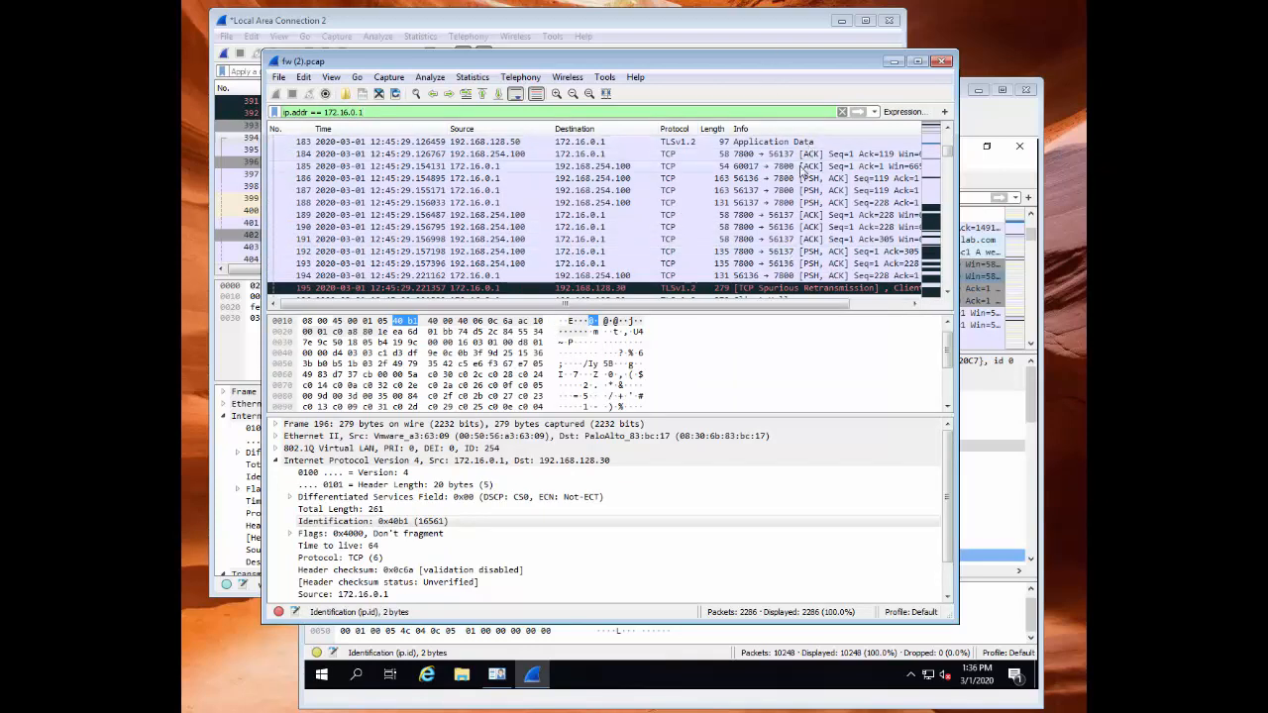
scroll(801, 179, "up", 2)
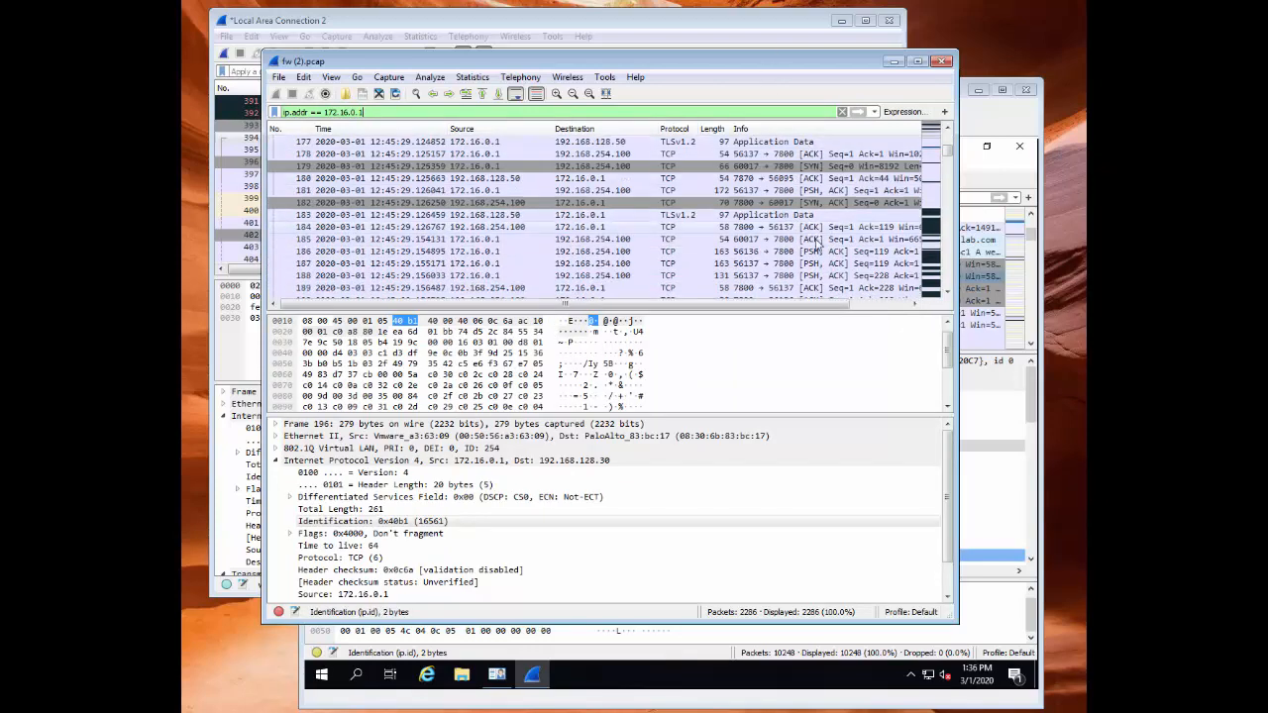
Inspect the port 7800 packets between 172.16.0.1 and 192.168.254.100, checking packet 184 and the exchange in packets 172 through 175
left_click(775, 227)
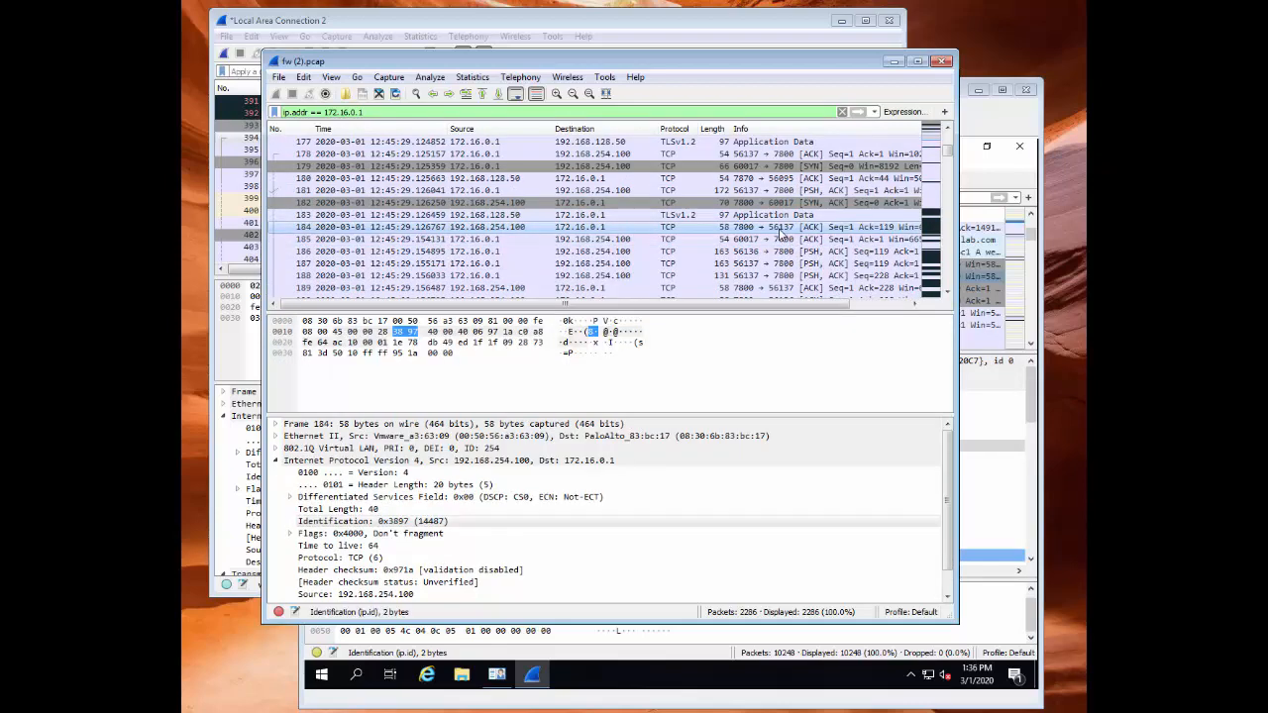
scroll(801, 216, "up", 2)
scroll(813, 208, "up", 3)
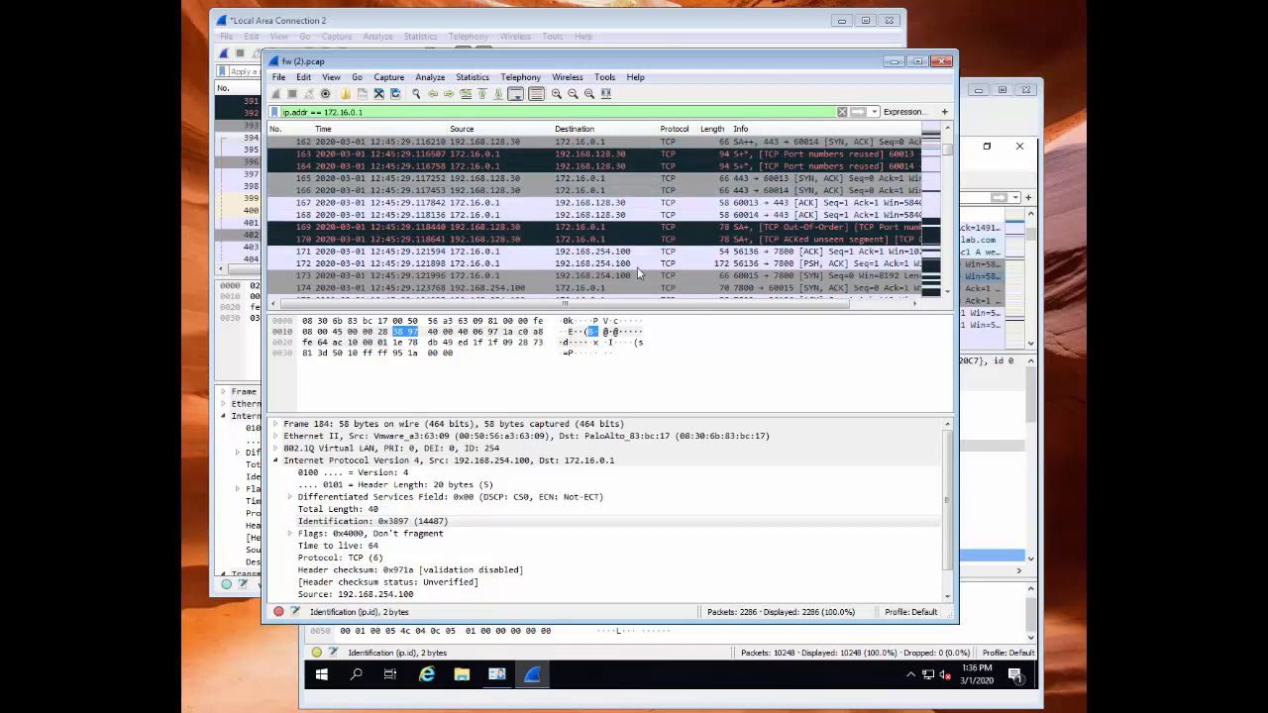
scroll(642, 269, "down", 1)
left_click(818, 227)
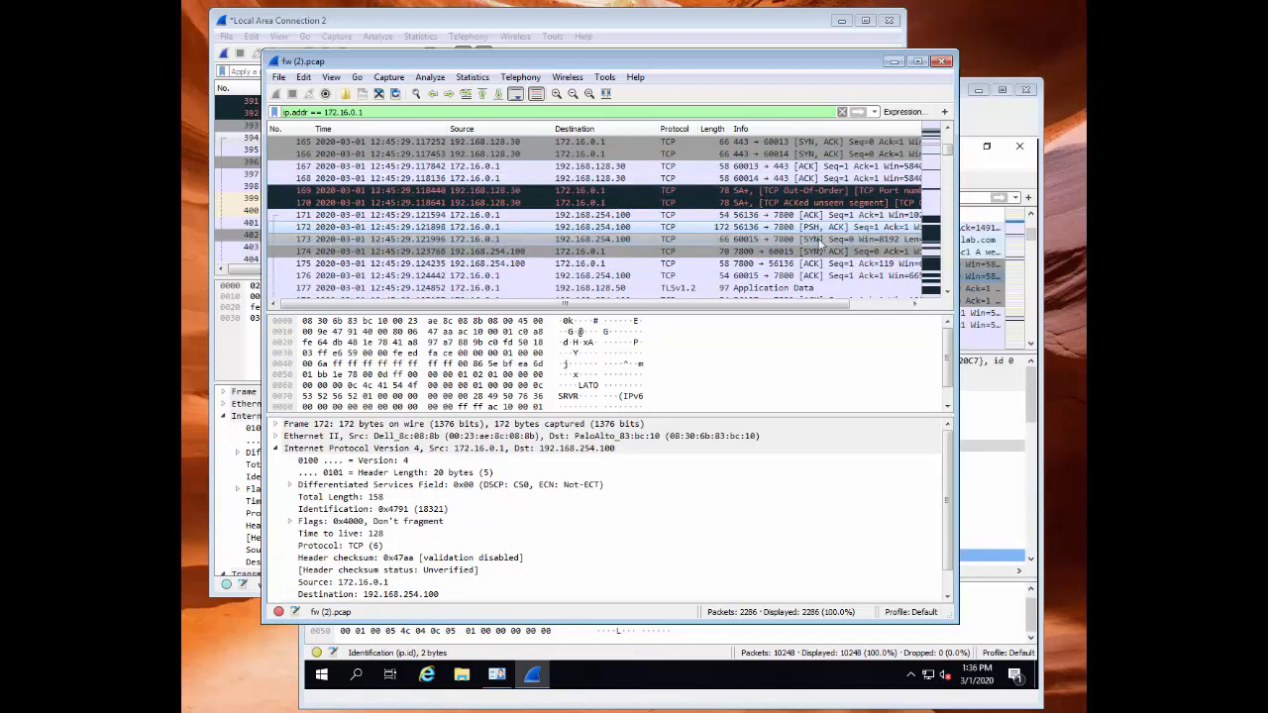
left_click(828, 240)
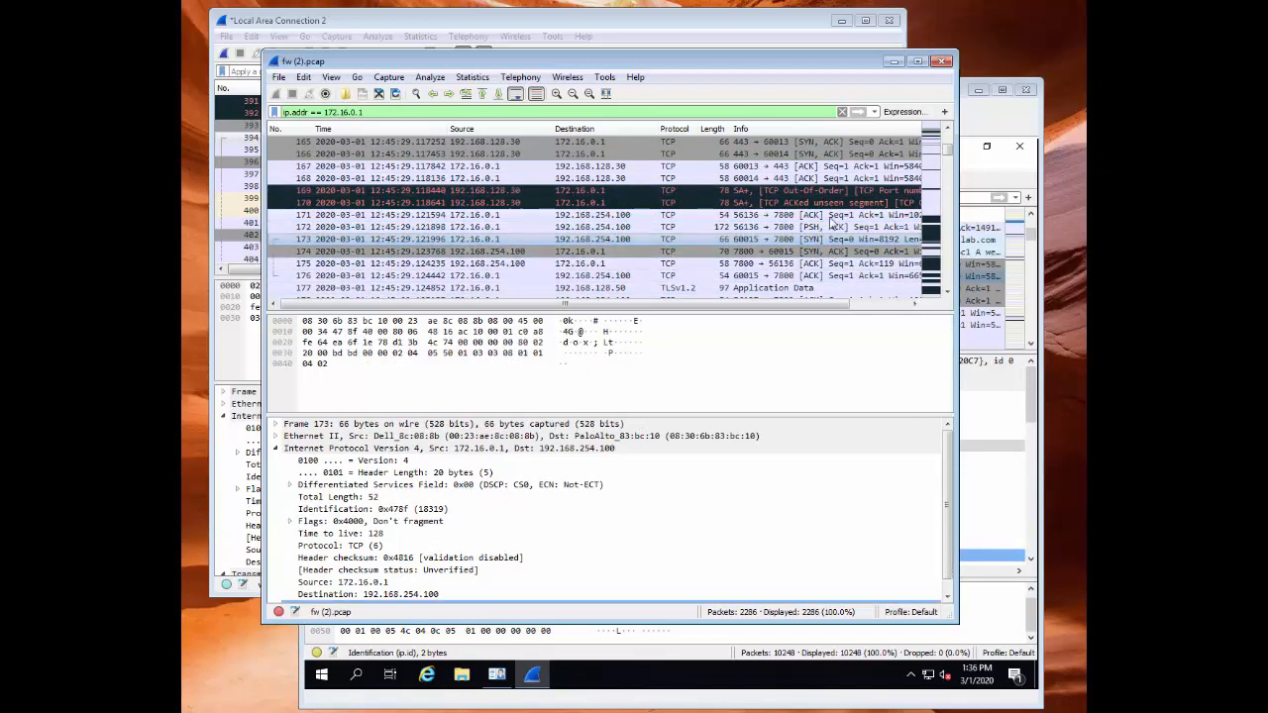
left_click(790, 252)
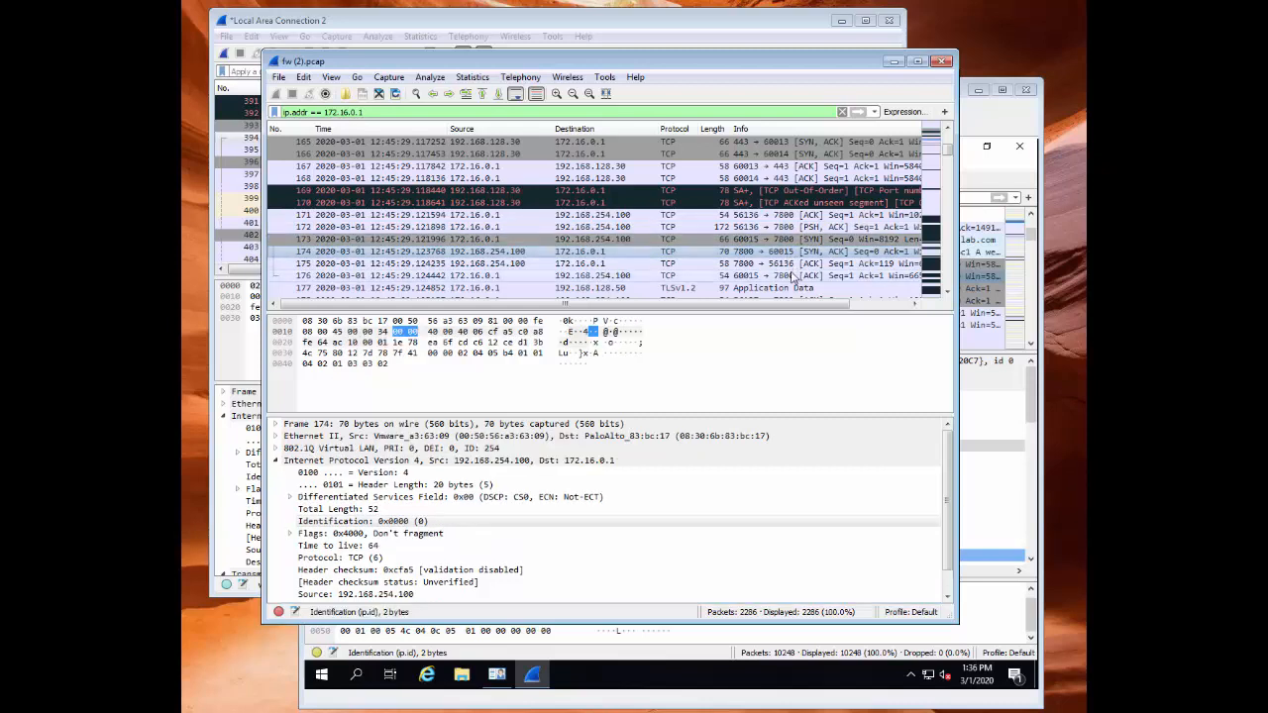
left_click(769, 261)
Follow the port 7800 data packets after 175 down to the TLS handshake with 192.168.128.30 starting at packet 195
scroll(767, 260, "down", 1)
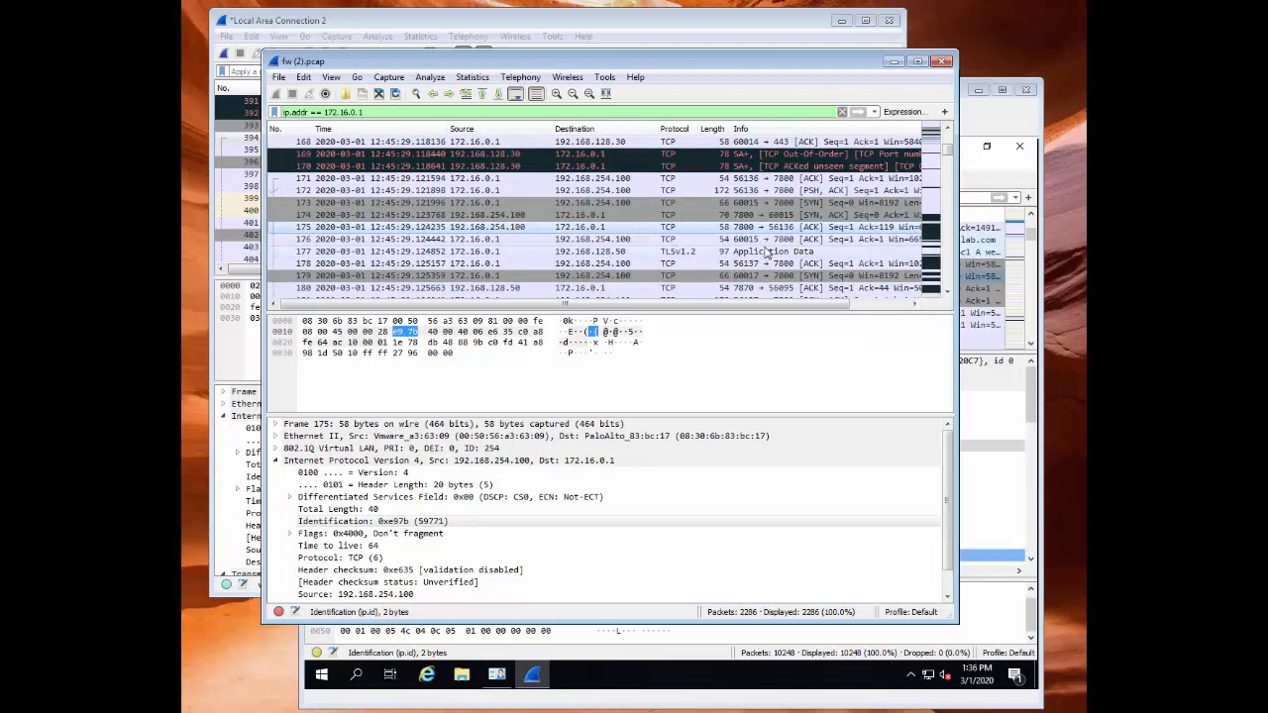
scroll(830, 245, "down", 2)
scroll(830, 245, "down", 4)
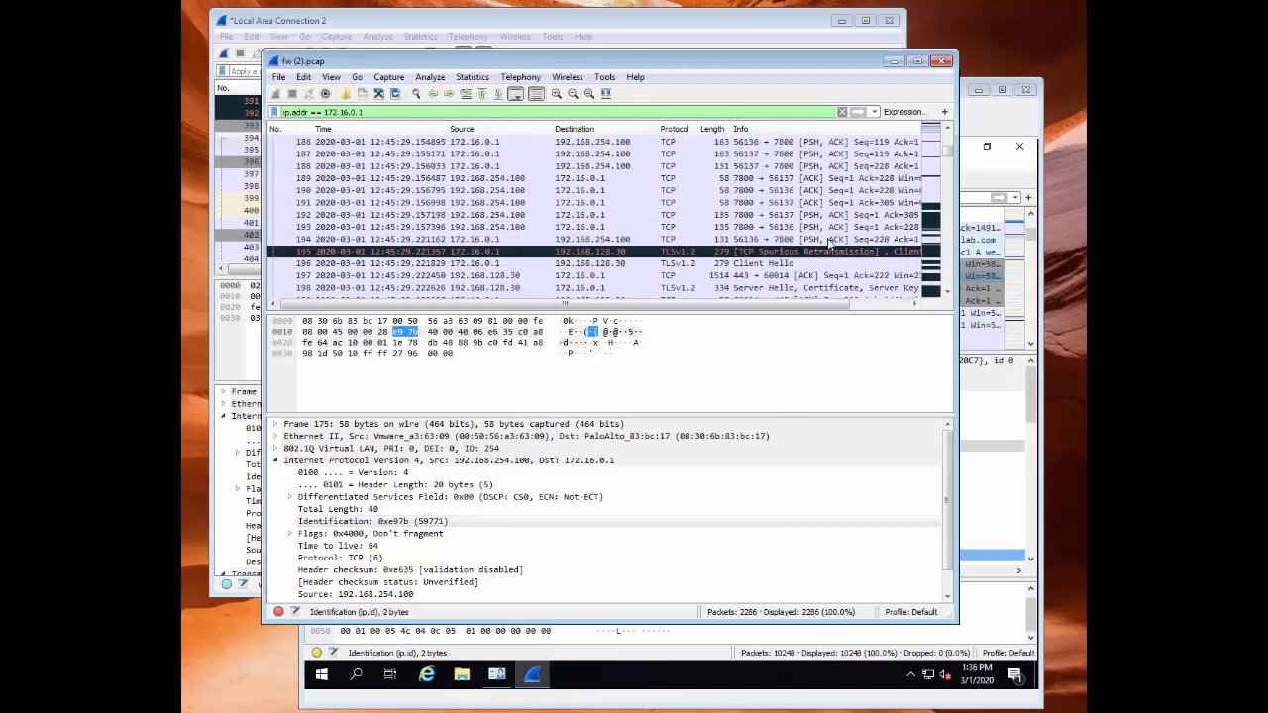
scroll(829, 244, "down", 2)
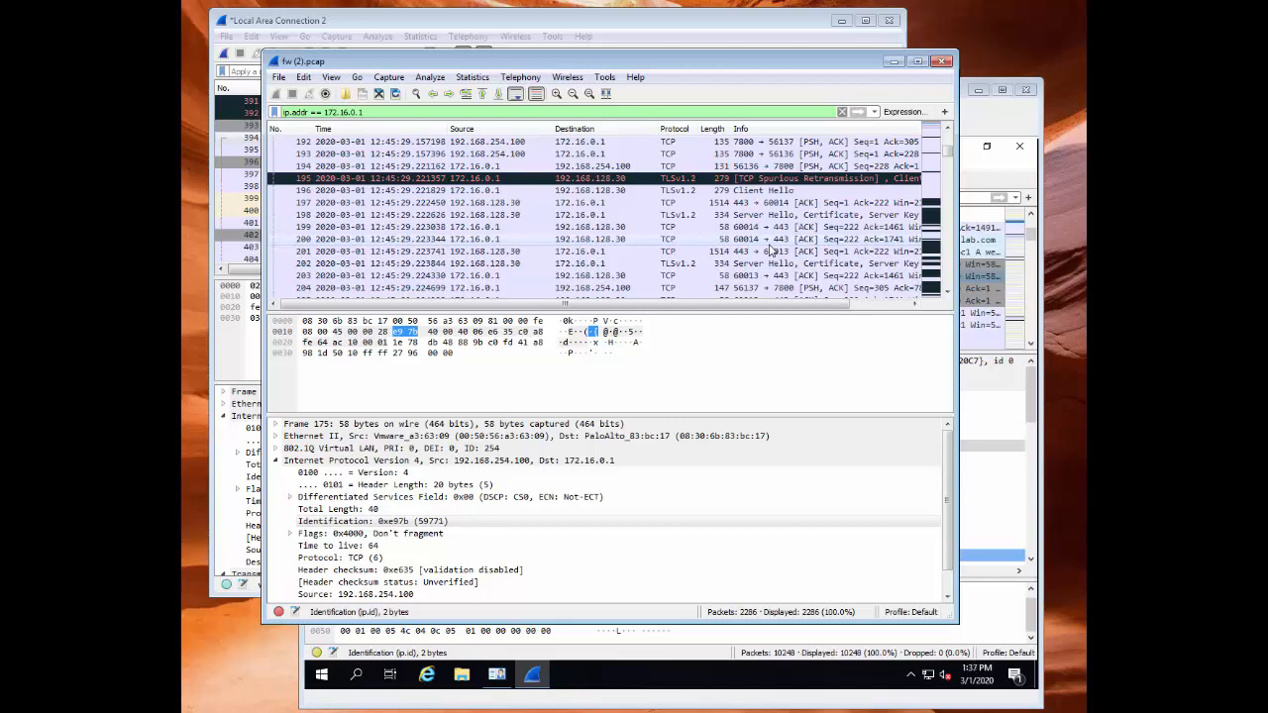
Switch to the WEB server's Ethernet capture and examine the Riverbed Probe TCP options in SYN packet 834
left_click(981, 123)
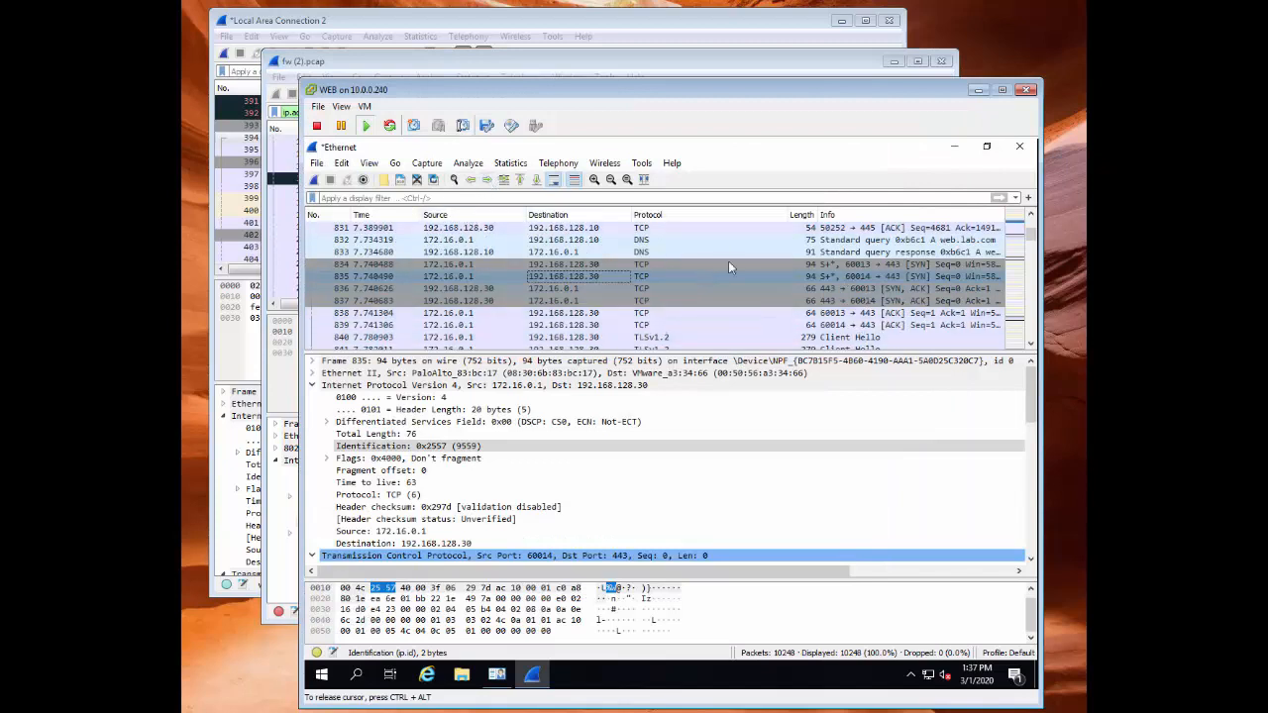
left_click(859, 266)
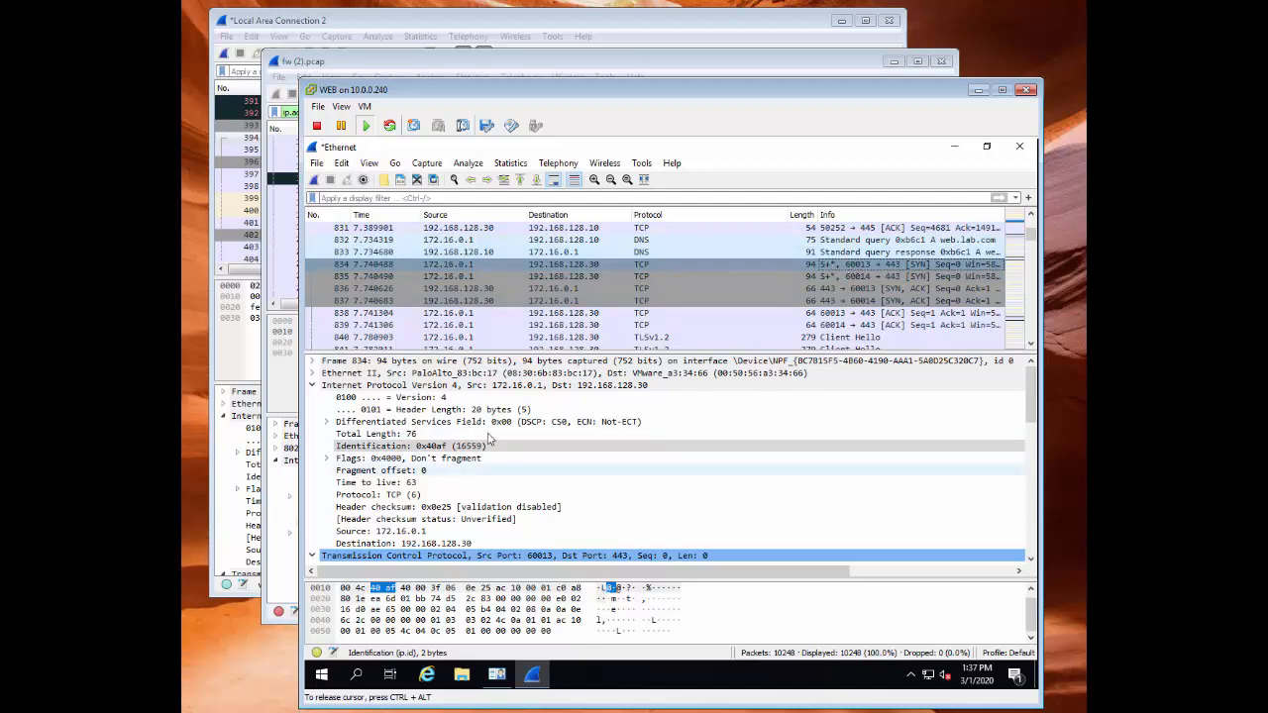
scroll(416, 476, "down", 5)
scroll(359, 508, "down", 1)
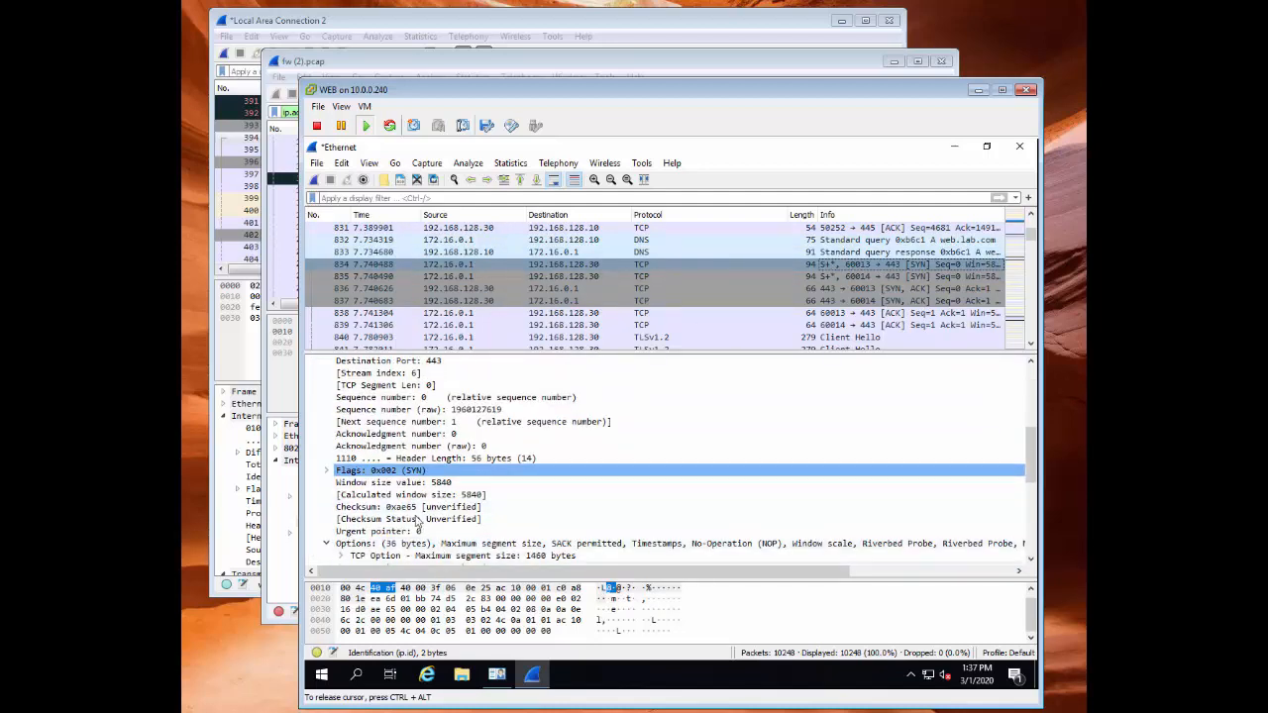
scroll(333, 525, "down", 1)
scroll(332, 525, "down", 4)
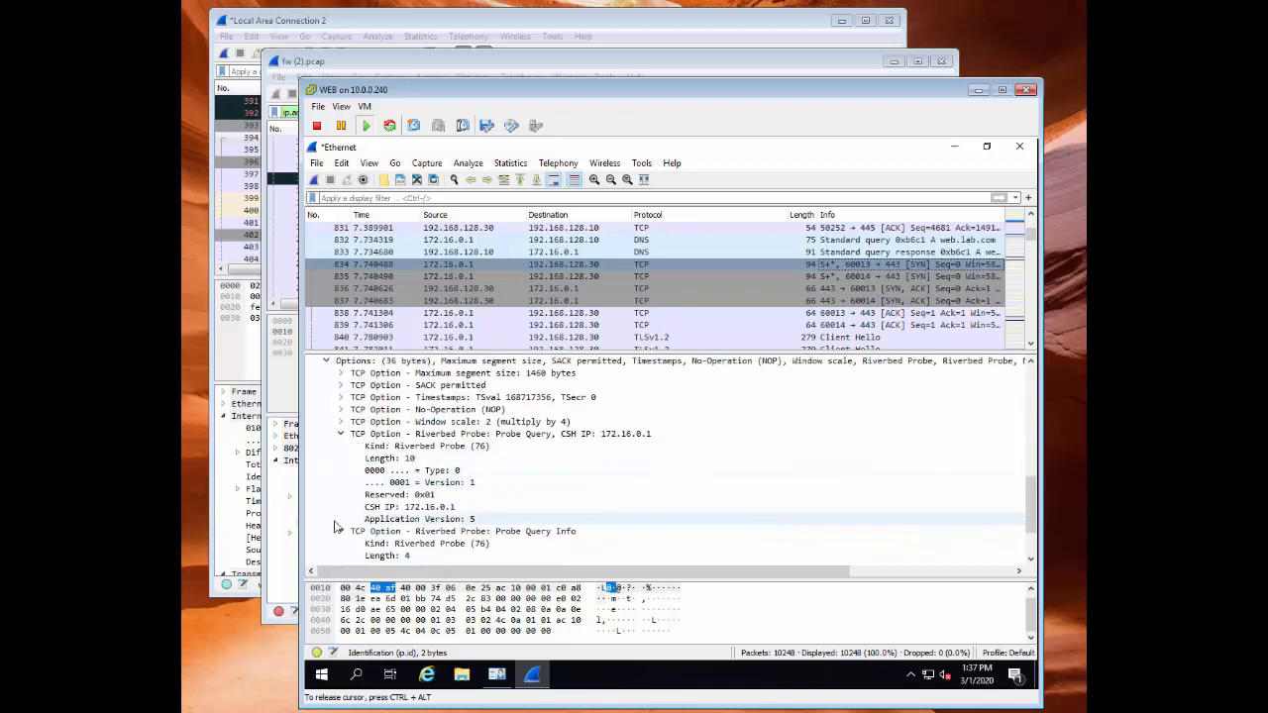
Check the server capture's SYN packet 835, the SYN-ACK reply in 836, and the Client Hello in packet 840
left_click(843, 281)
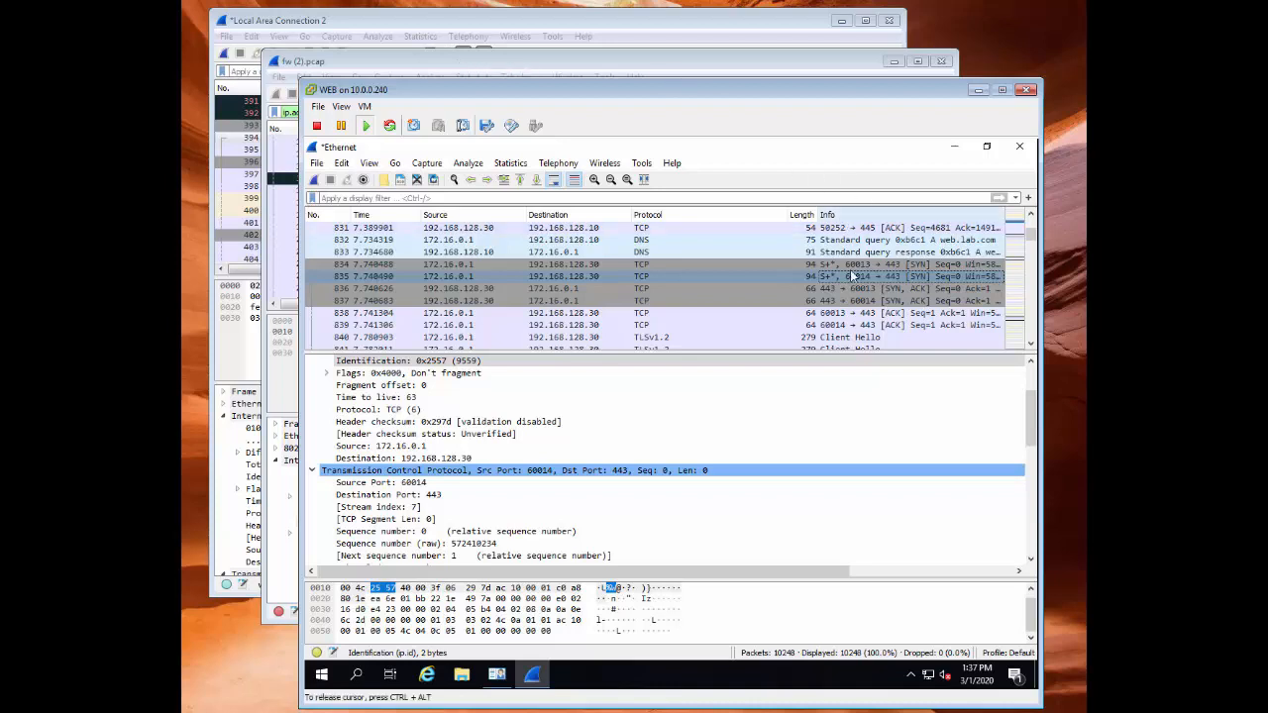
left_click(733, 276)
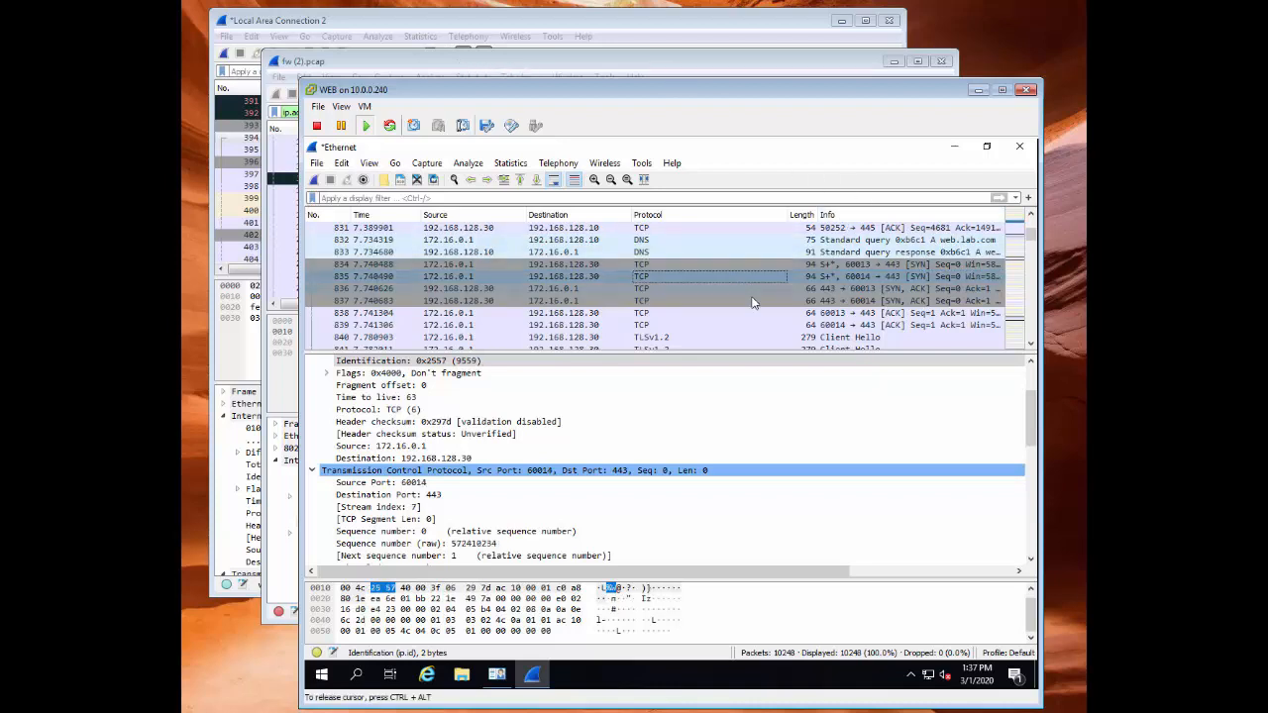
key("Down")
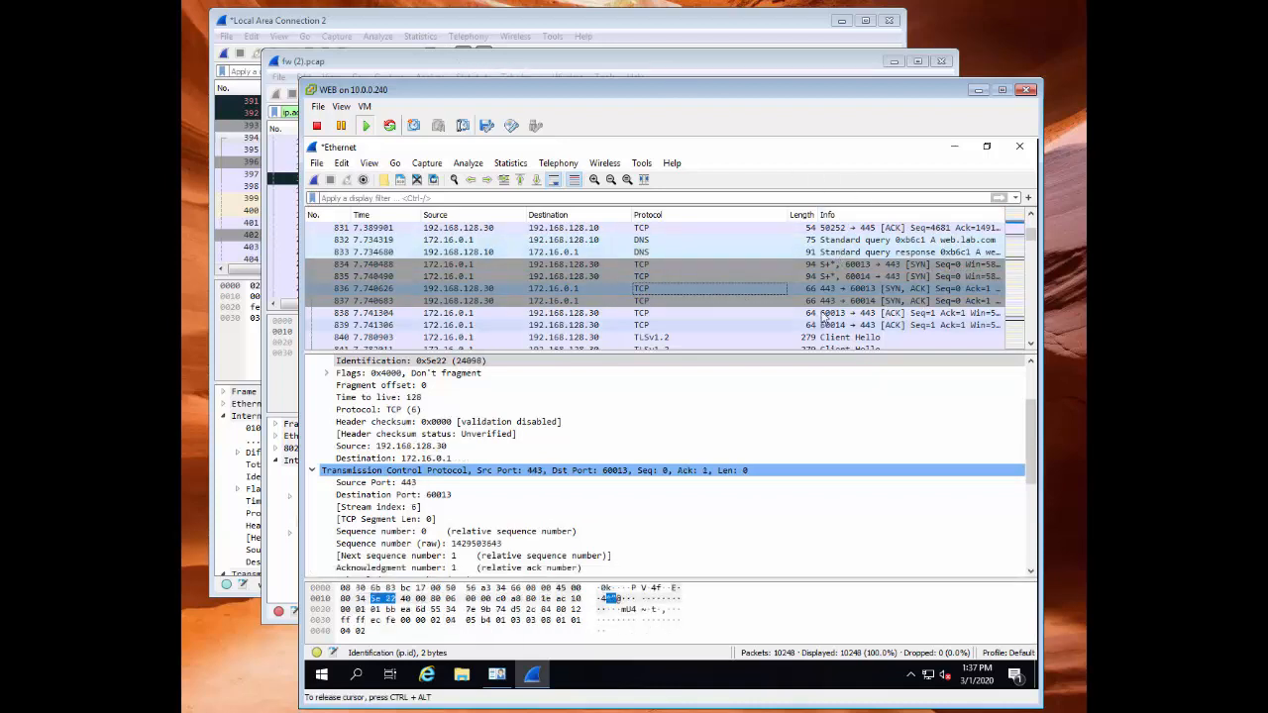
scroll(743, 335, "down", 2)
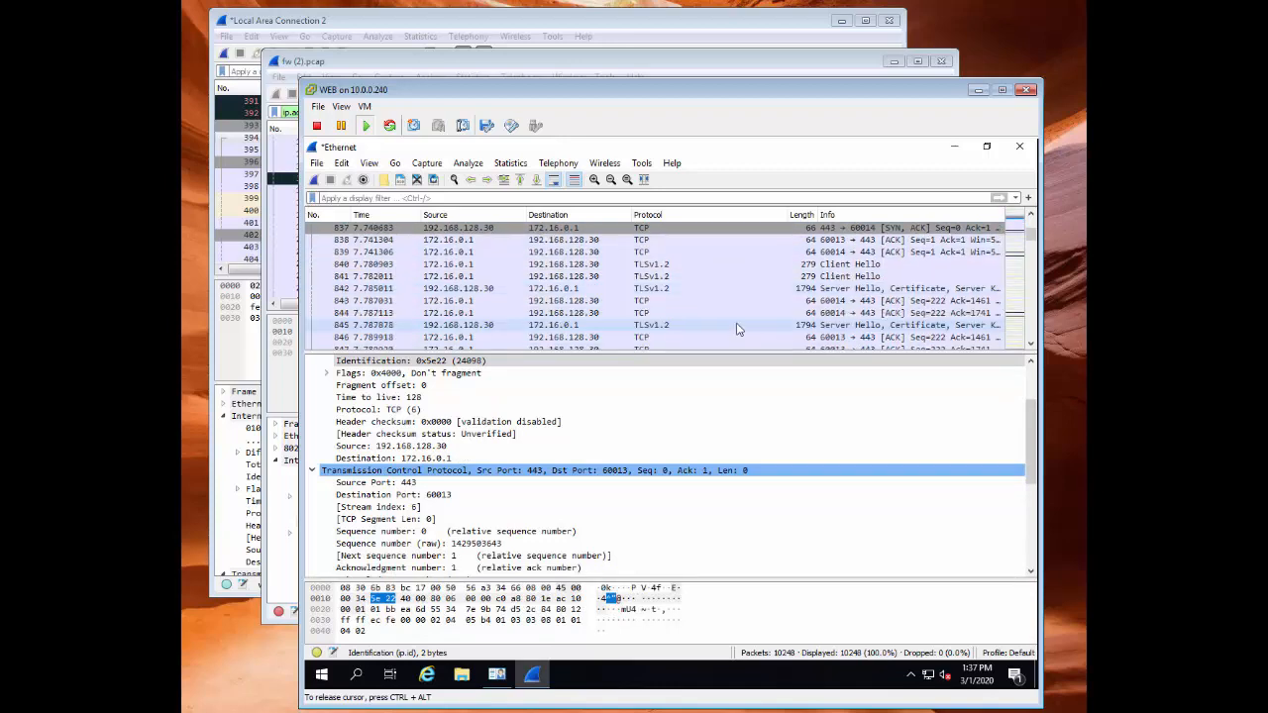
left_click(844, 277)
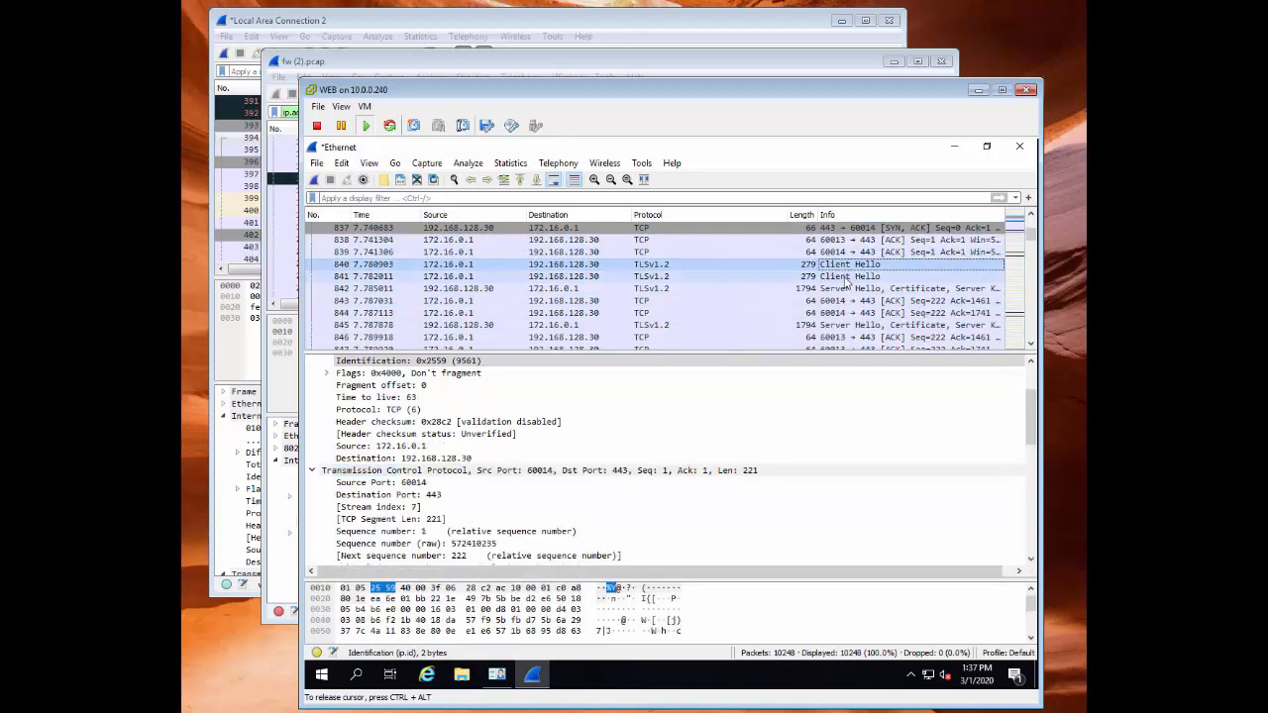